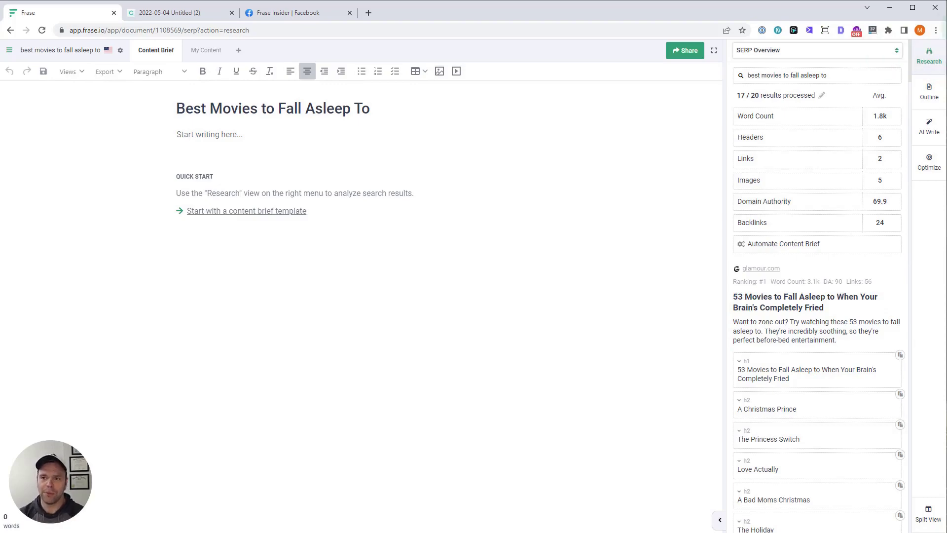
# Switch the brief's side panel to the Outline view
pyautogui.click(922, 95)
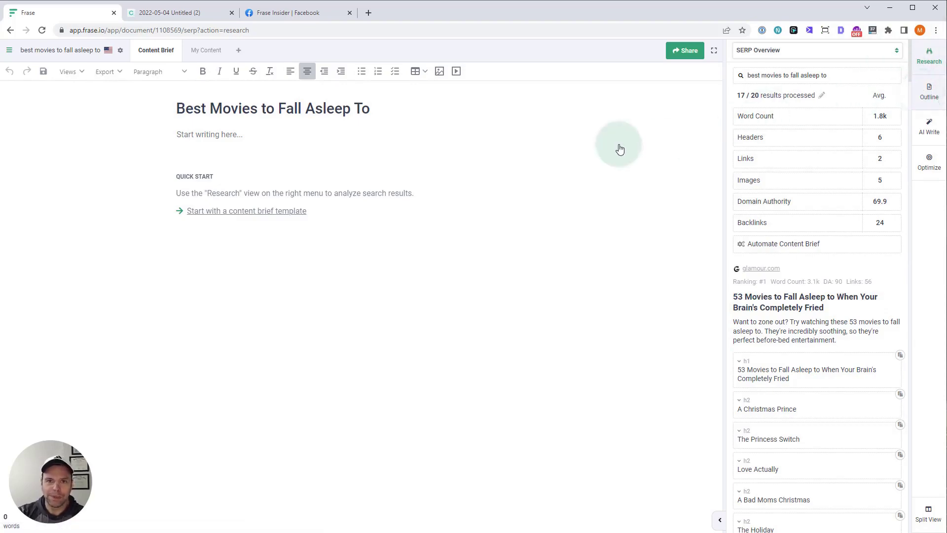
# Open the SERP Explorer and browse the competitors' heading columns
pyautogui.click(896, 69)
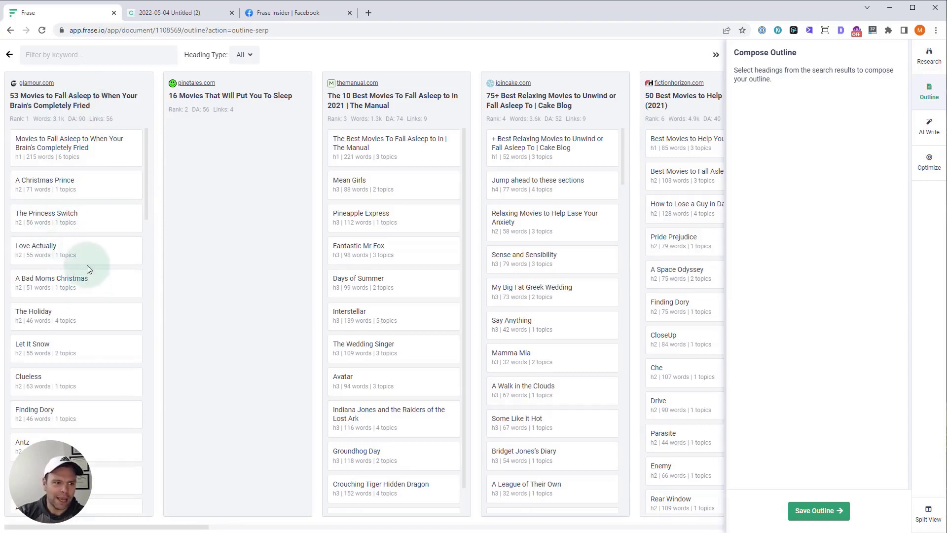
pyautogui.scroll(-15, 85, 261)
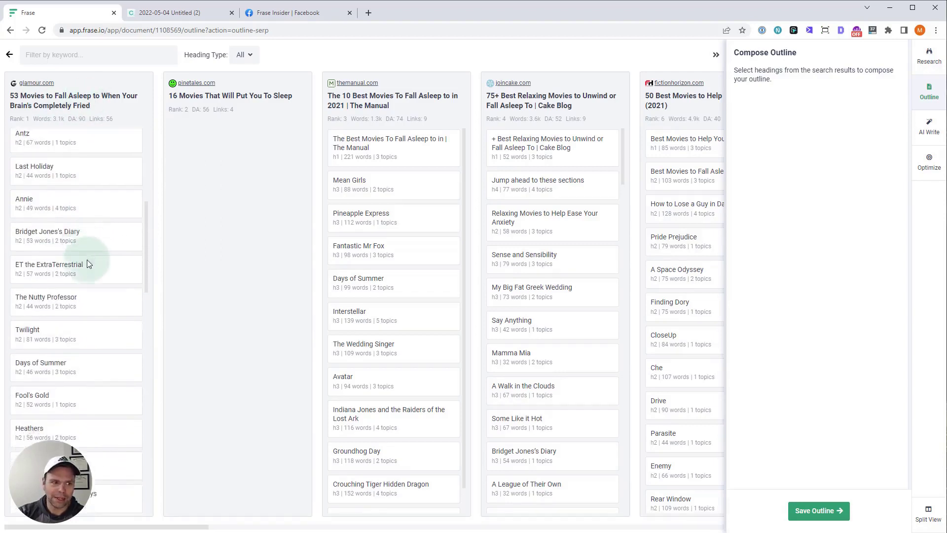
pyautogui.scroll(-5, 87, 279)
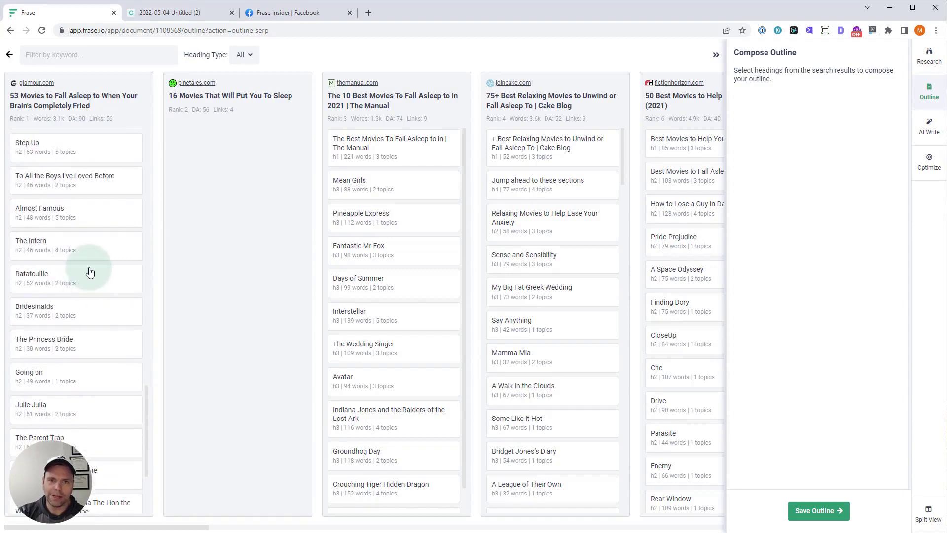
pyautogui.scroll(4, 89, 266)
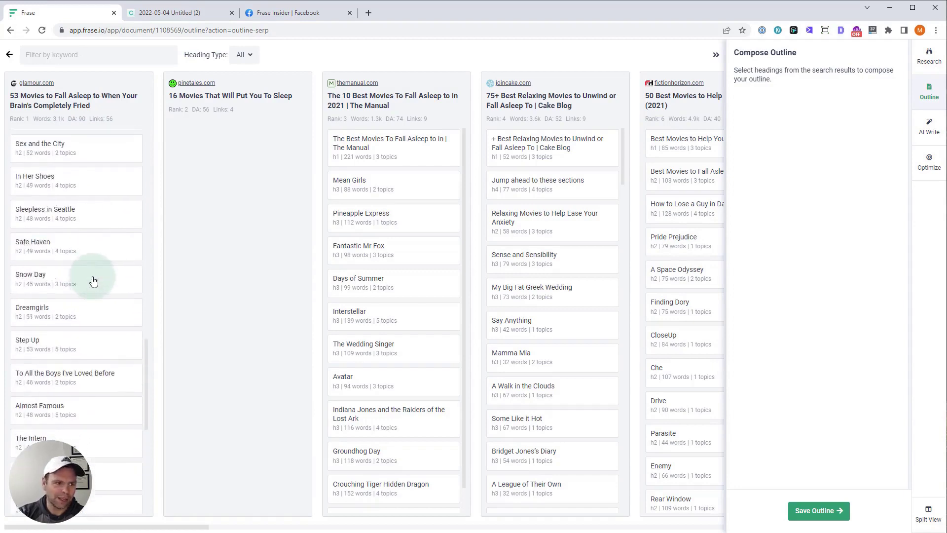
pyautogui.scroll(-5, 93, 282)
pyautogui.scroll(-1, 413, 317)
pyautogui.scroll(-2, 548, 346)
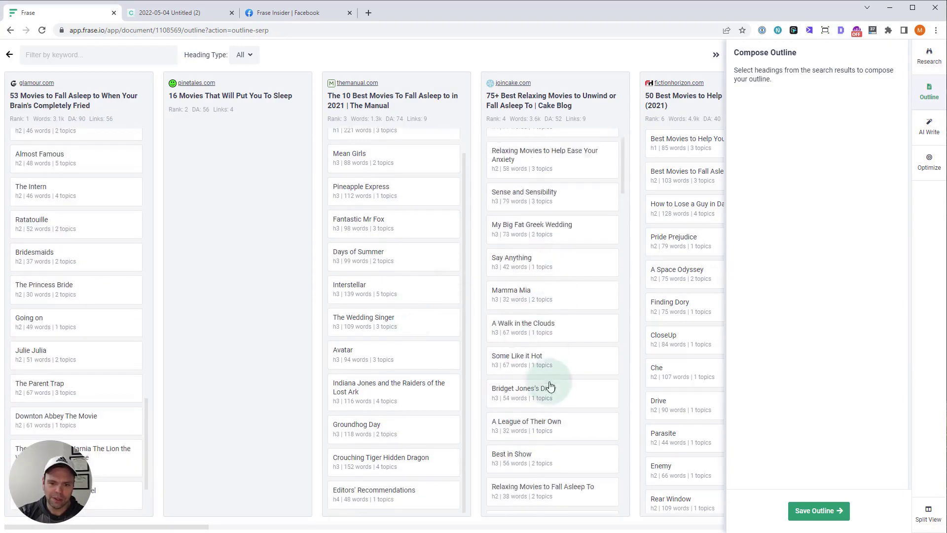
pyautogui.scroll(-10, 551, 385)
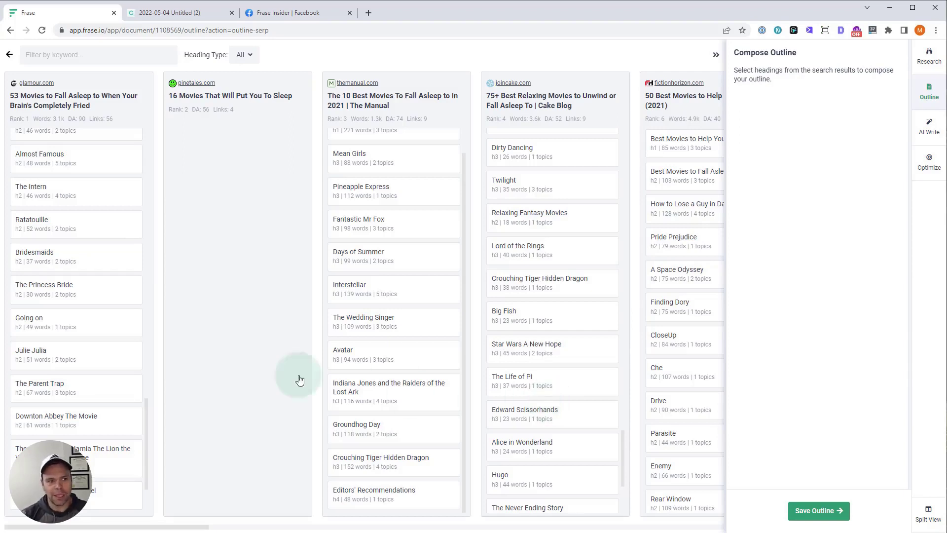
# Add The Princess Bride heading, check its notes, remove it, and open the Glamour article
pyautogui.click(44, 294)
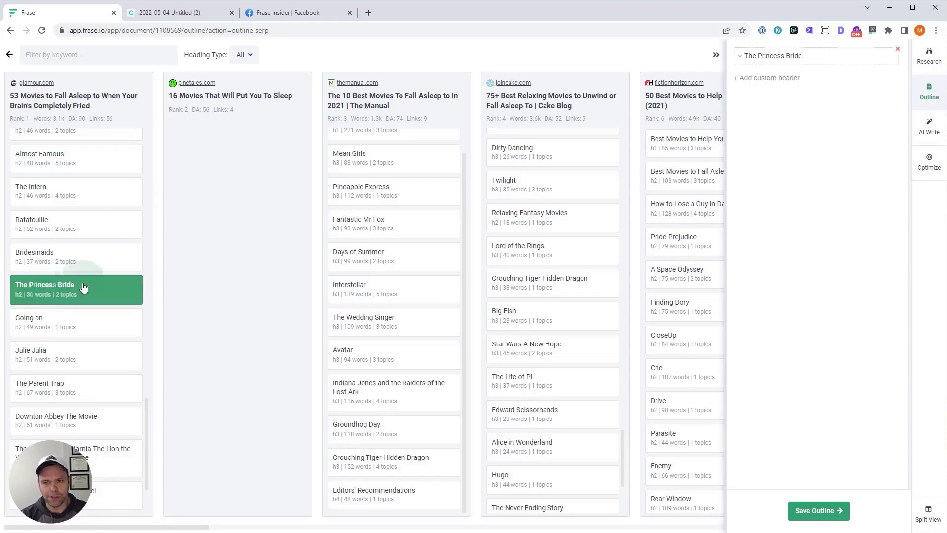
pyautogui.click(830, 56)
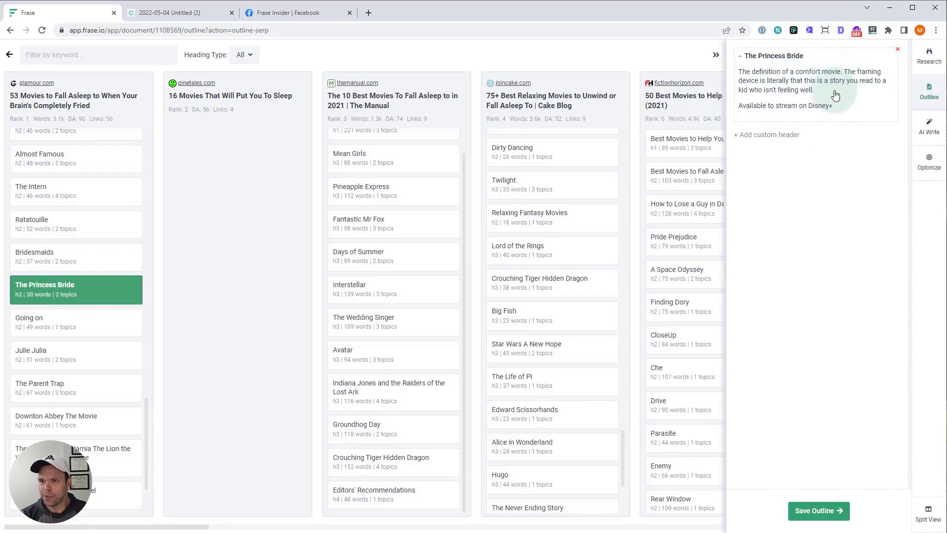
pyautogui.click(898, 49)
pyautogui.click(47, 84)
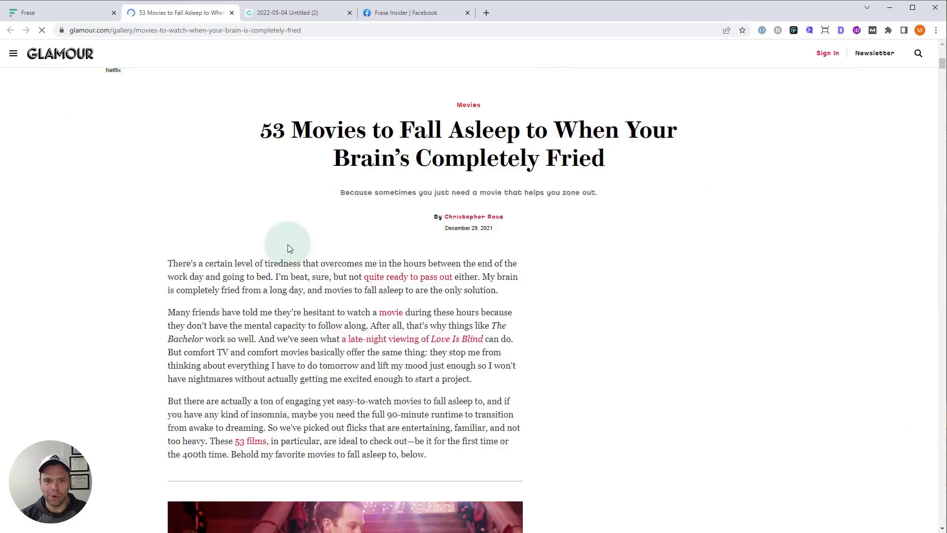
# Skim the Glamour article's entries down to A Bad Moms Christmas, then close its tab
pyautogui.scroll(-8, 289, 244)
pyautogui.scroll(-5, 291, 244)
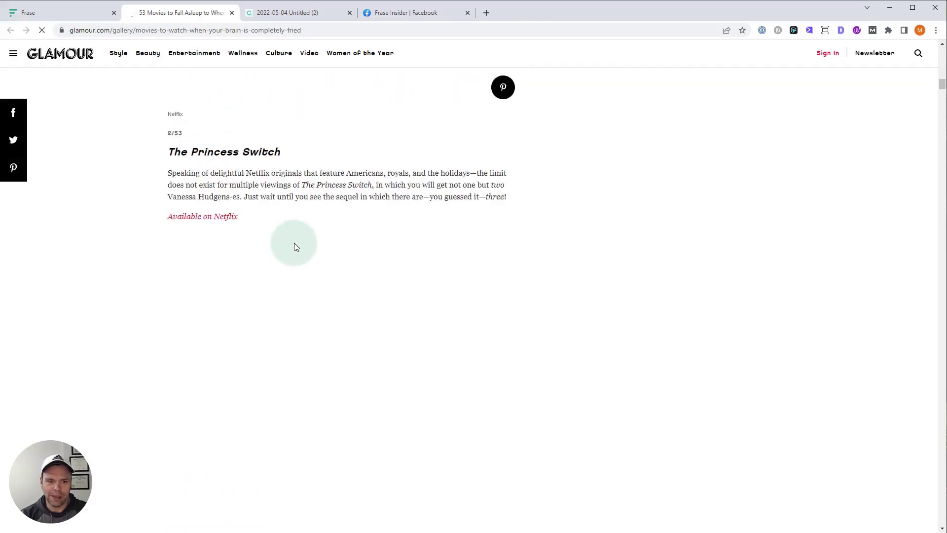
pyautogui.scroll(-4, 295, 247)
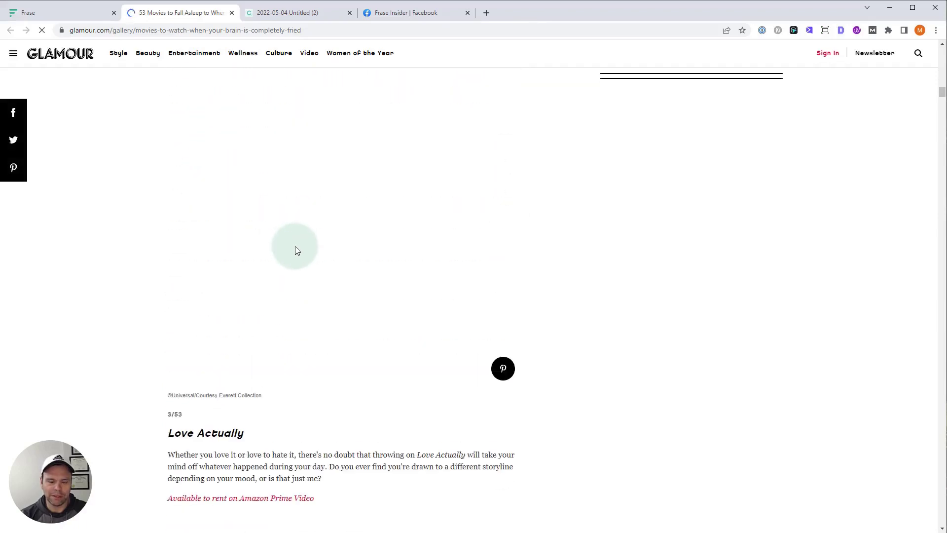
pyautogui.scroll(-15, 295, 247)
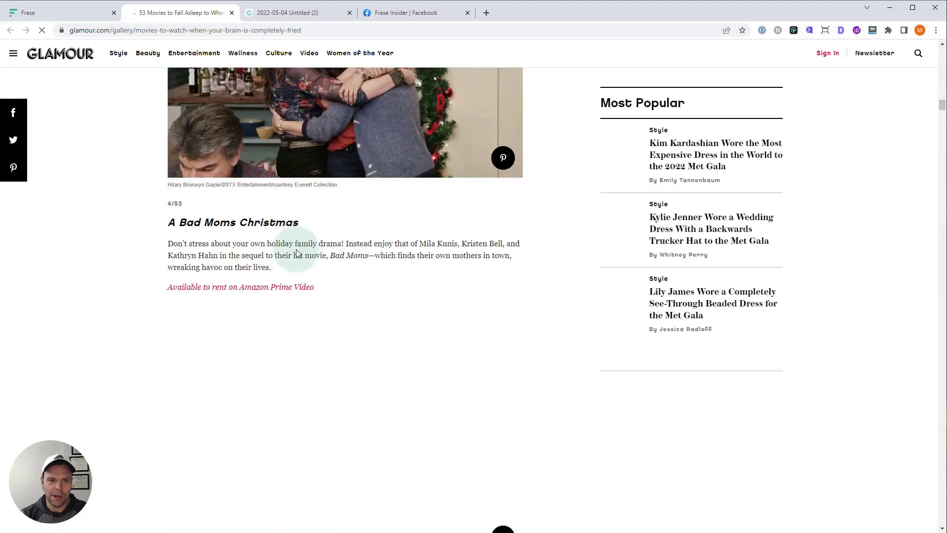
pyautogui.scroll(8, 298, 255)
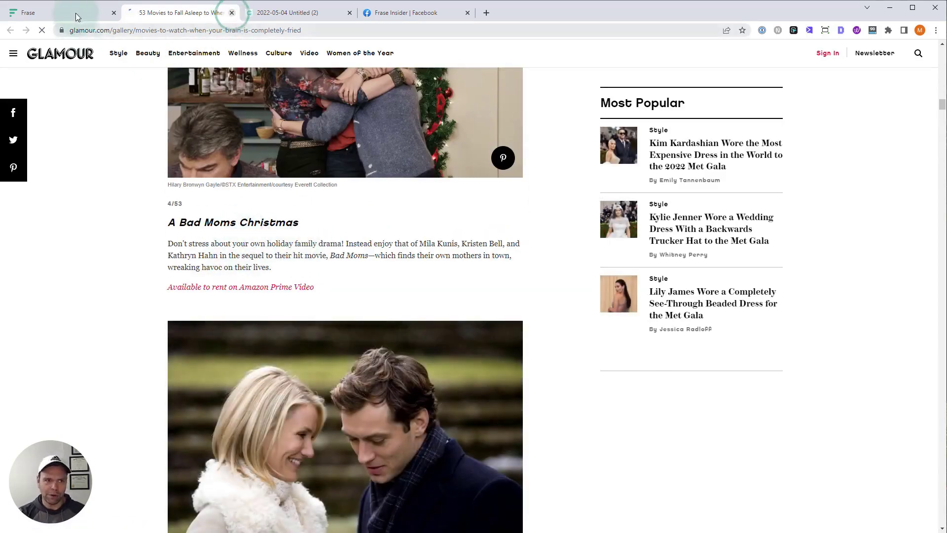
pyautogui.hotkey('ctrl', 'w')
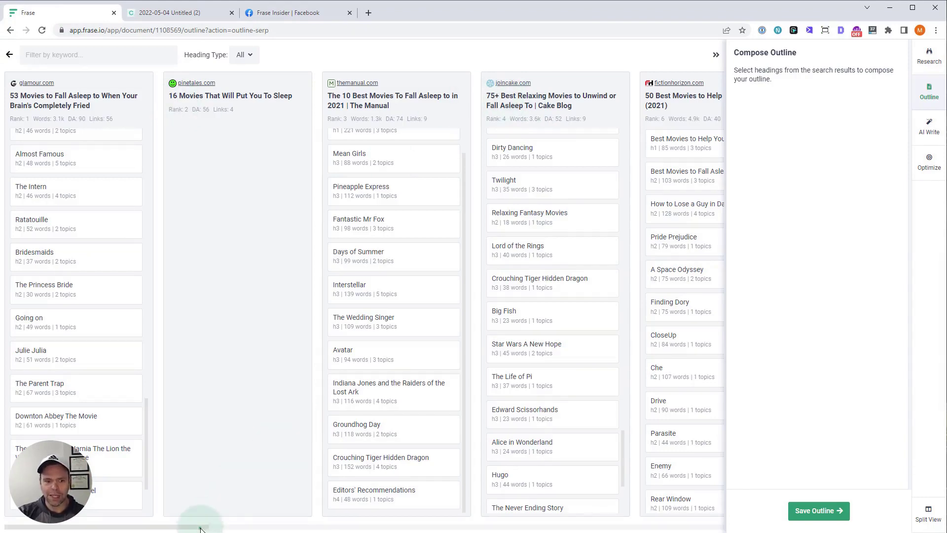
pyautogui.moveTo(200, 528); pyautogui.dragTo(458, 514)
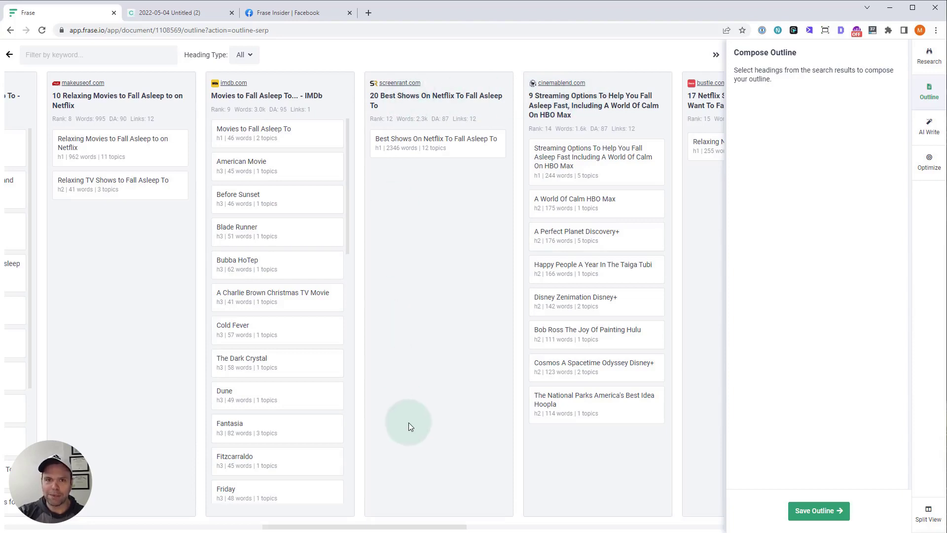
# Bring the first competitor heading columns back into view and clear the stray selection
pyautogui.click(420, 526)
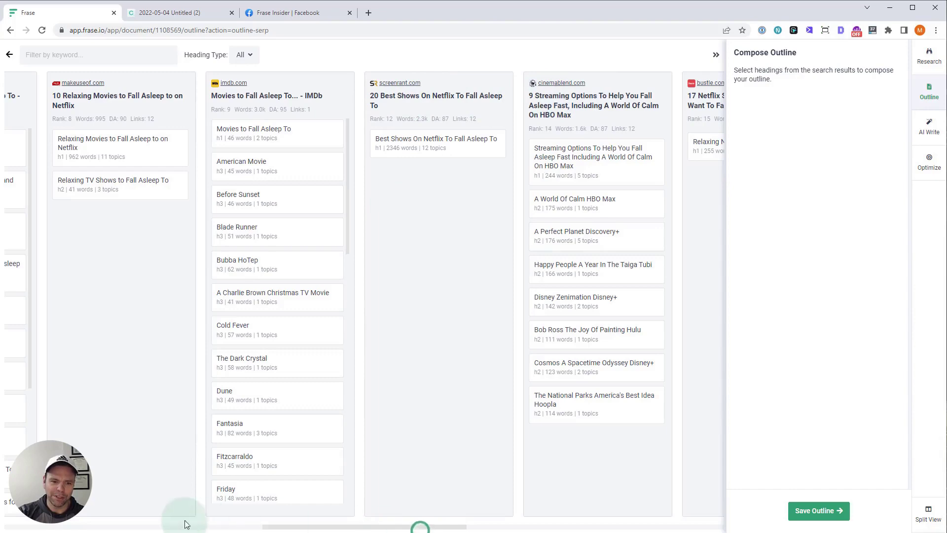
pyautogui.moveTo(184, 524); pyautogui.dragTo(1, 515)
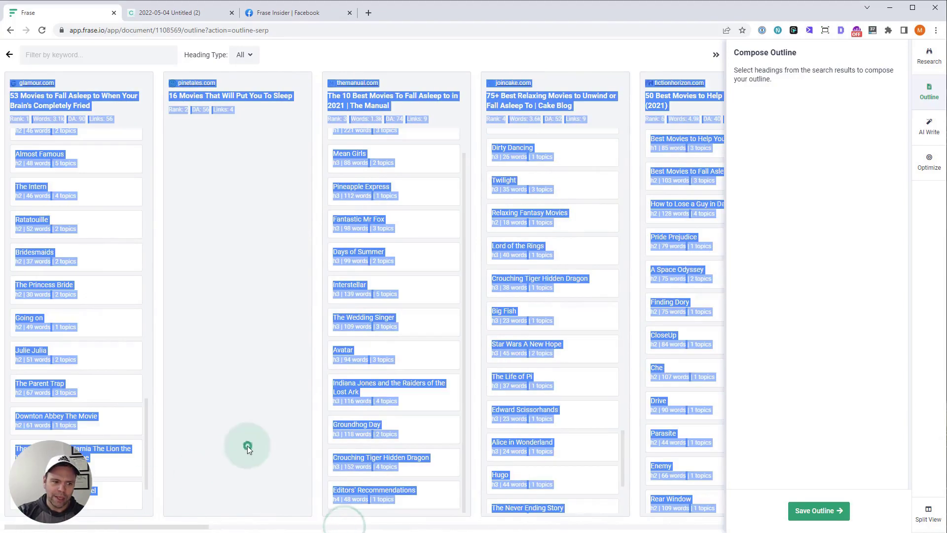
pyautogui.click(230, 395)
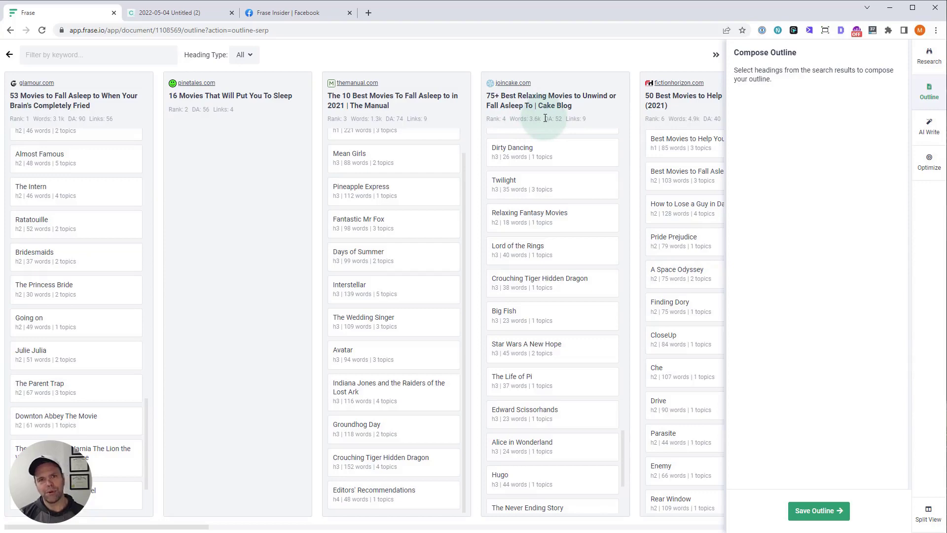
pyautogui.moveTo(545, 118); pyautogui.dragTo(515, 118)
pyautogui.scroll(-4, 576, 245)
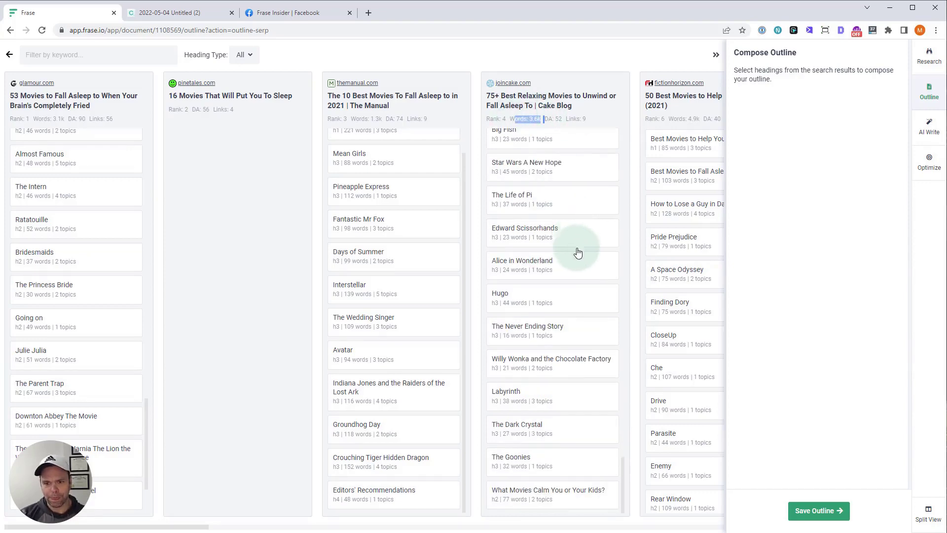
pyautogui.scroll(-15, 575, 248)
pyautogui.scroll(20, 567, 227)
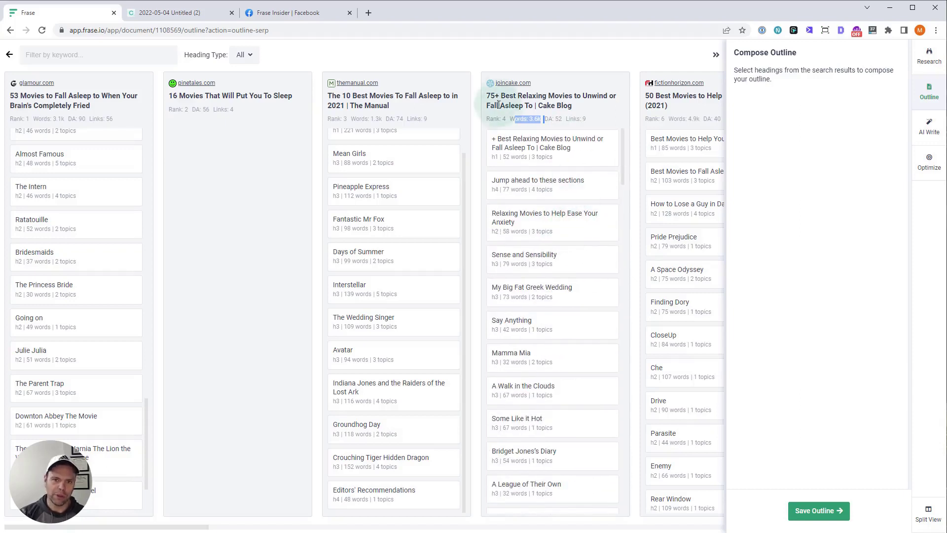
# Inspect the joincake.com result's '75+' relaxing movies title and its domain authority
pyautogui.moveTo(499, 95); pyautogui.dragTo(487, 94)
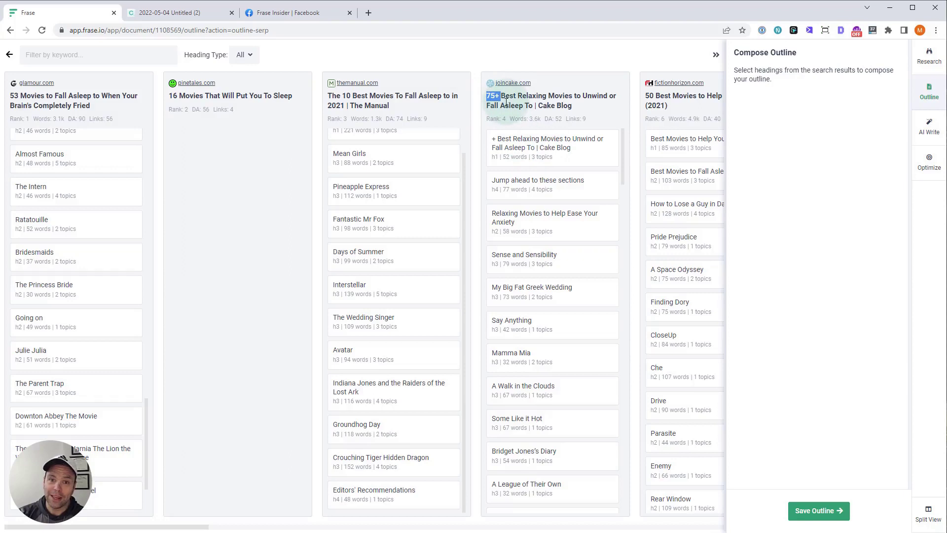
pyautogui.click(503, 100)
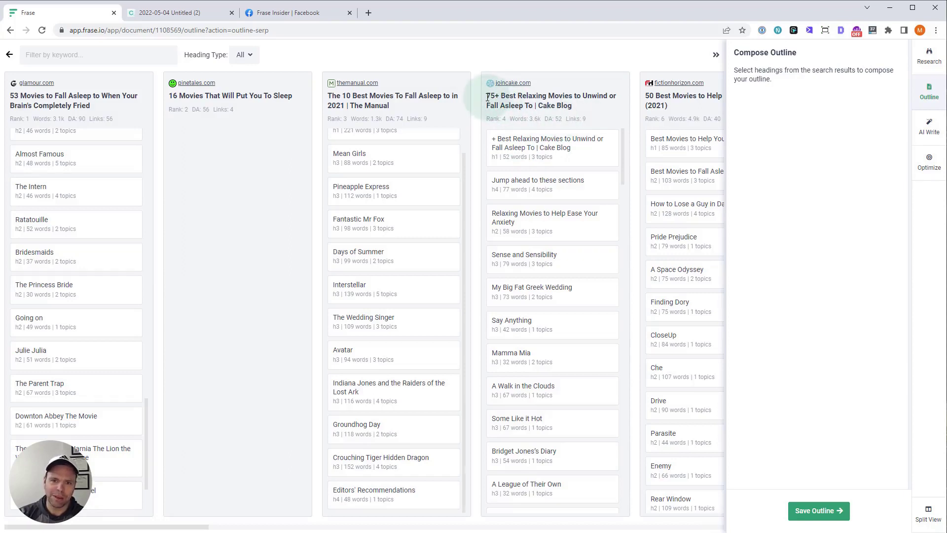
pyautogui.moveTo(554, 119); pyautogui.dragTo(559, 118)
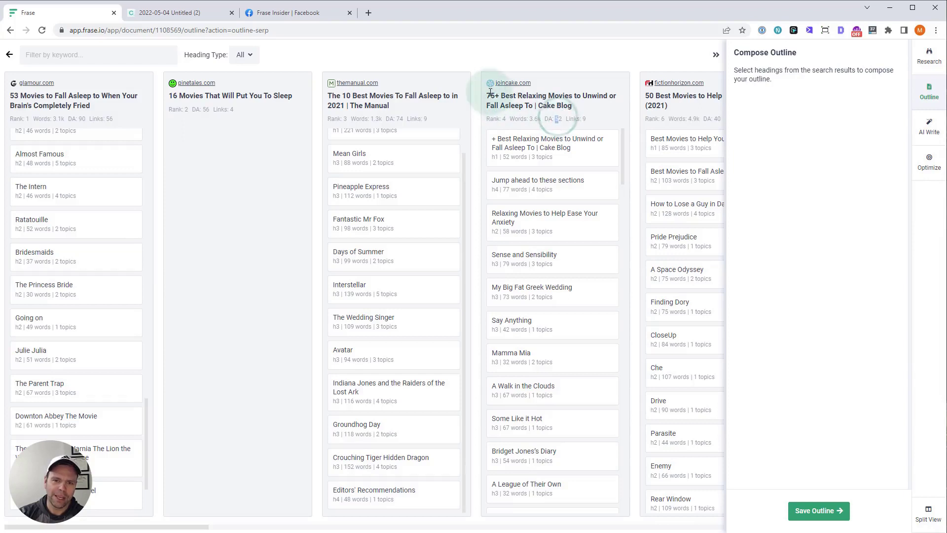
pyautogui.moveTo(490, 94); pyautogui.dragTo(594, 114)
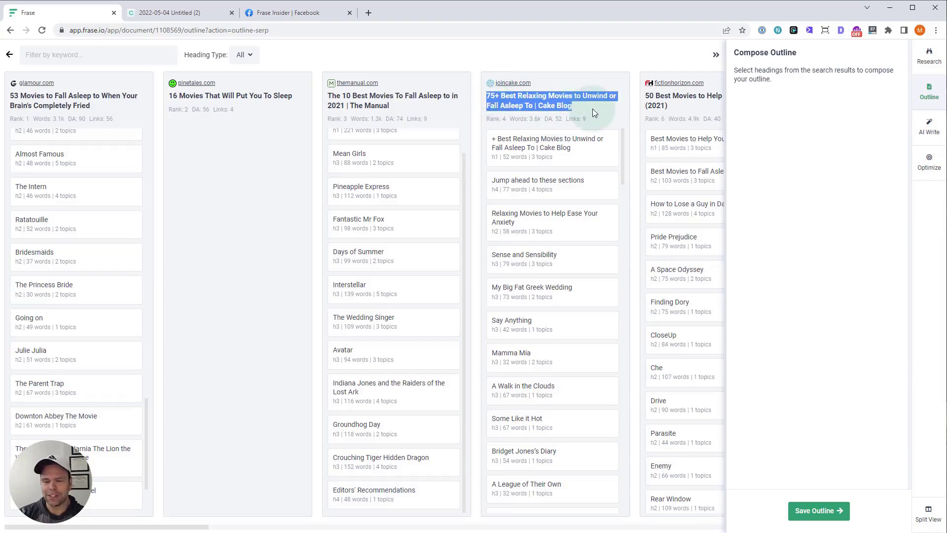
pyautogui.click(499, 97)
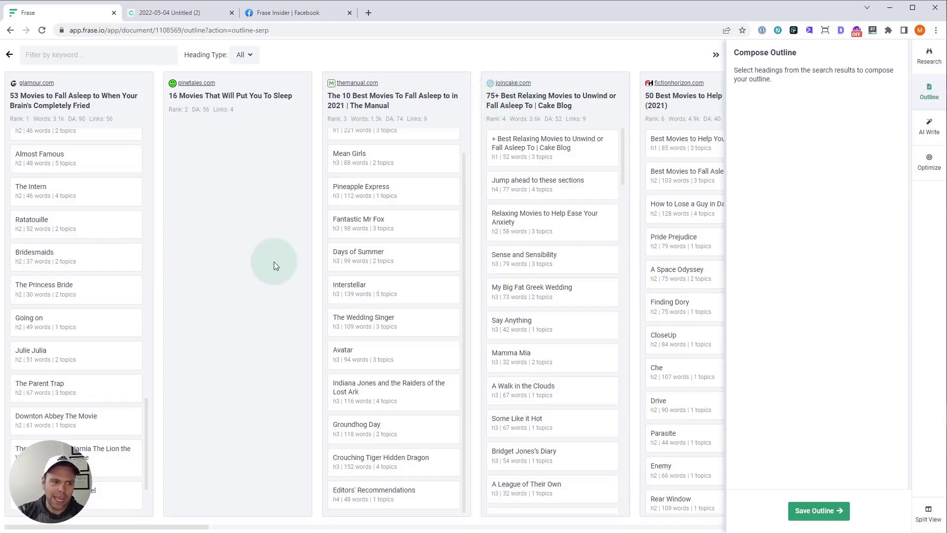
# Add twelve movie headings, Ratatouille through Downton Abbey The Movie, to the outline
pyautogui.click(89, 232)
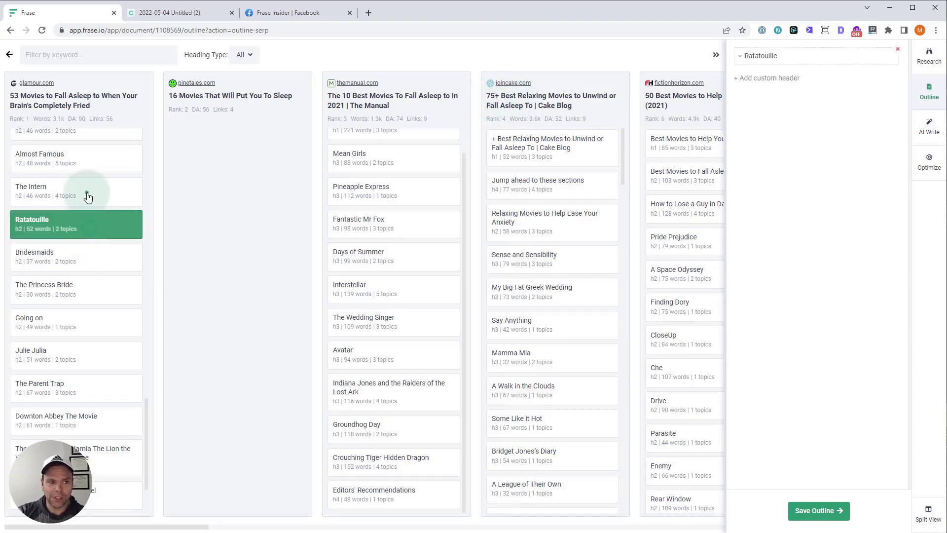
pyautogui.click(89, 193)
pyautogui.click(91, 161)
pyautogui.click(86, 257)
pyautogui.click(87, 323)
pyautogui.click(84, 357)
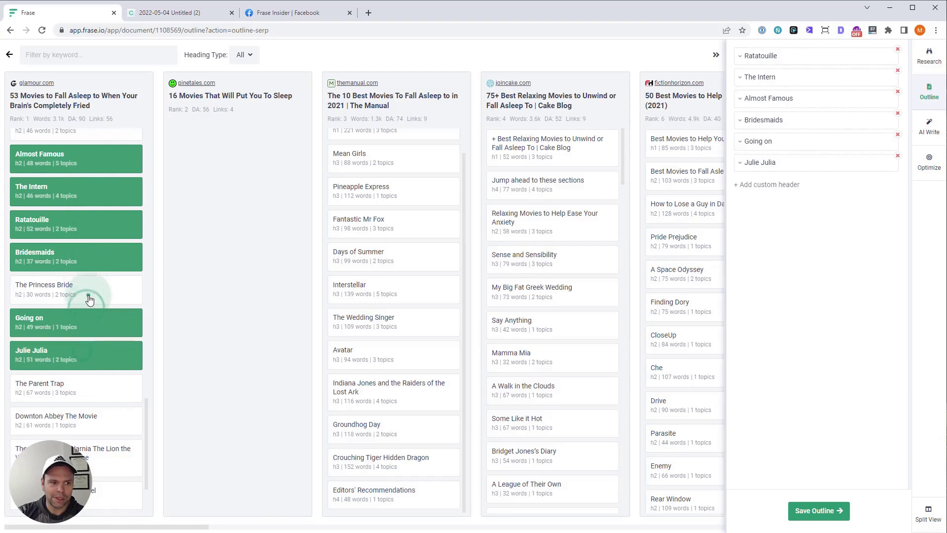
pyautogui.click(86, 291)
pyautogui.click(91, 392)
pyautogui.scroll(-2, 93, 402)
pyautogui.click(84, 427)
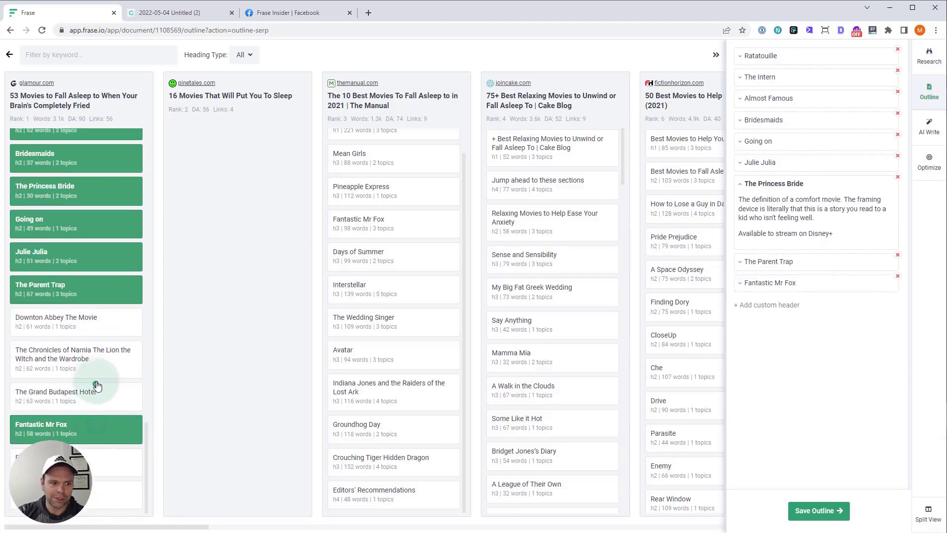
pyautogui.click(89, 394)
pyautogui.click(97, 357)
pyautogui.click(103, 335)
# Add Avatar, Days of Summer, Pineapple Express, Mean Girls, Interstellar, The Wedding Singer, then save the outline
pyautogui.click(369, 353)
pyautogui.click(397, 256)
pyautogui.click(392, 183)
pyautogui.click(388, 154)
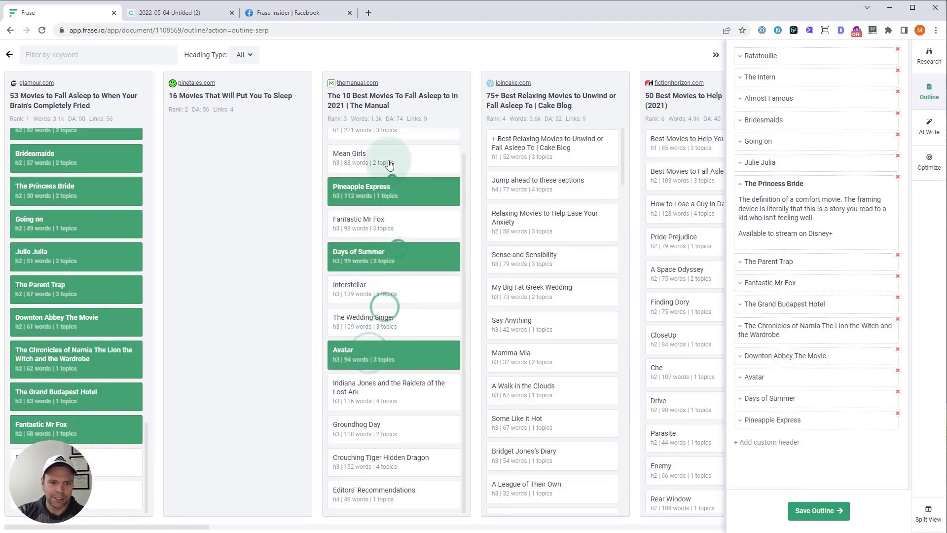
pyautogui.click(391, 296)
pyautogui.click(393, 322)
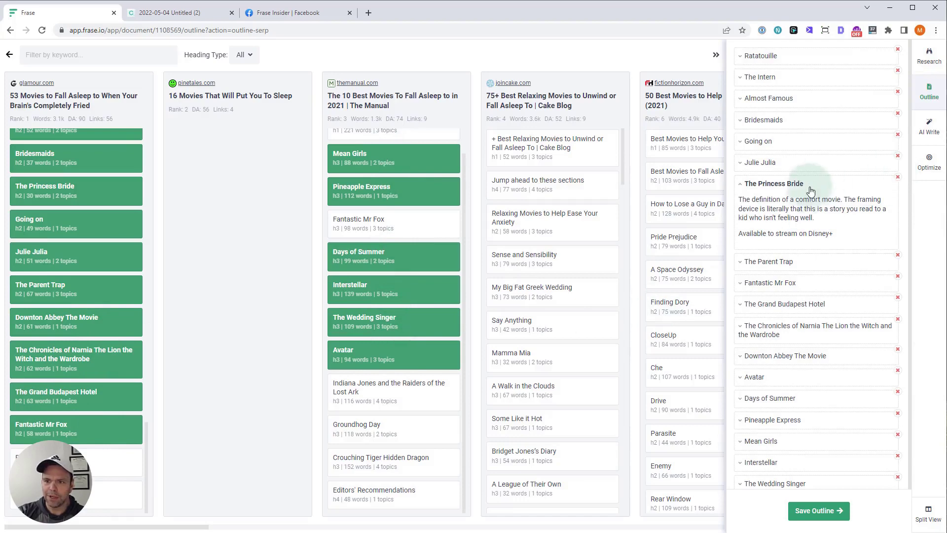
pyautogui.scroll(-2, 862, 422)
pyautogui.click(833, 511)
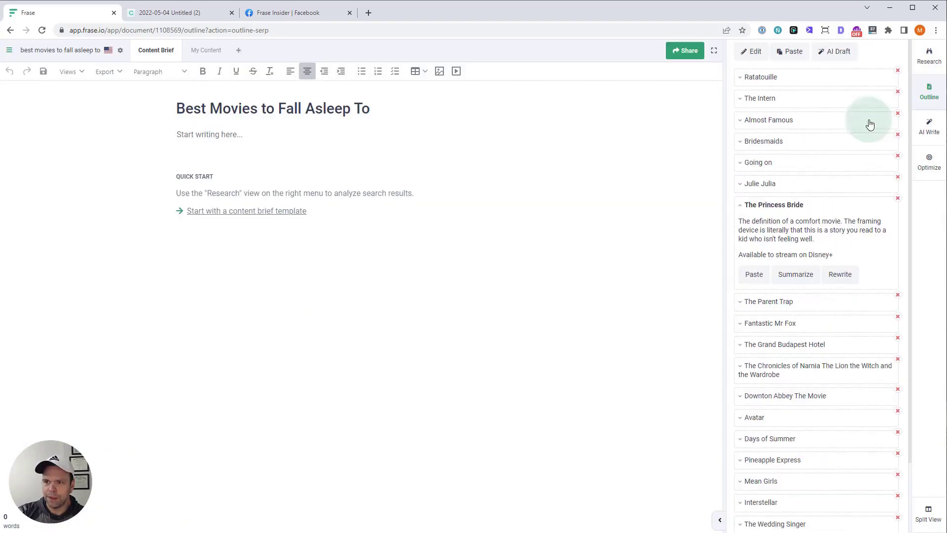
# Paste the 18 saved movie headings into the brief beneath its title
pyautogui.click(794, 52)
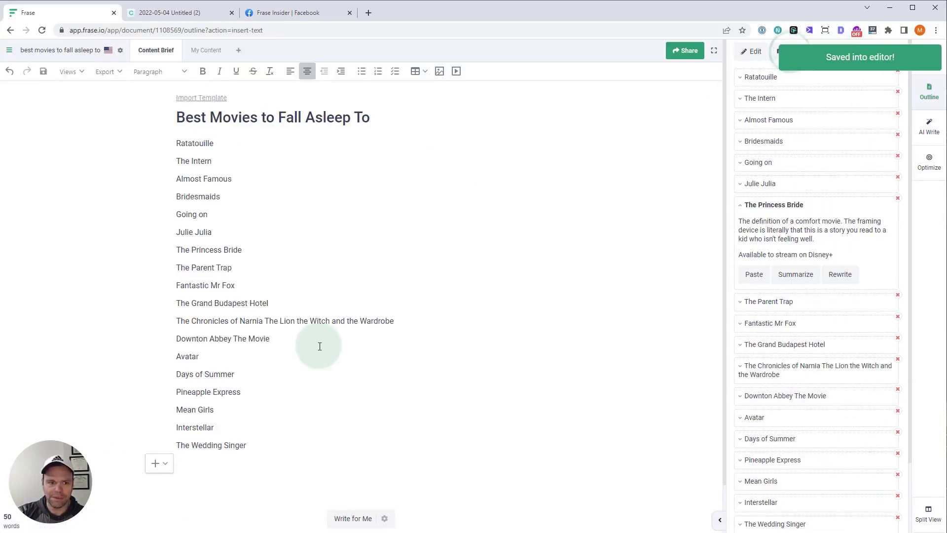
pyautogui.scroll(-1, 261, 410)
pyautogui.click(266, 391)
pyautogui.scroll(1, 266, 409)
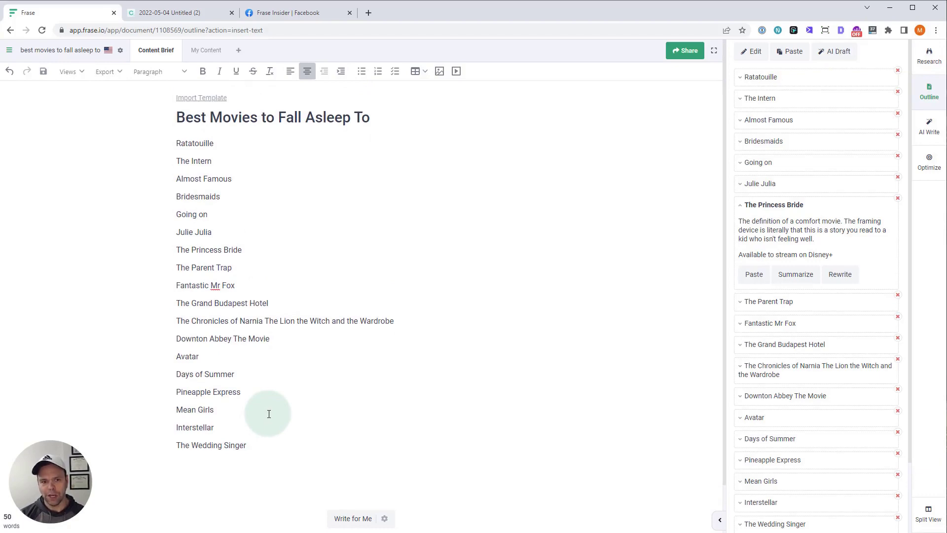
# Place the insertion point at the end of the 'Best Movies to Fall Asleep To' title
pyautogui.doubleClick(340, 117)
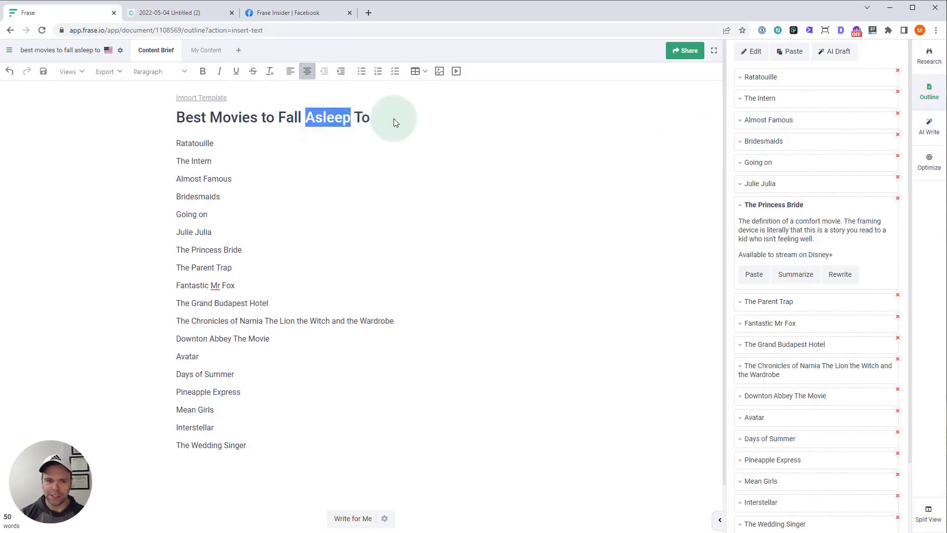
pyautogui.click(375, 118)
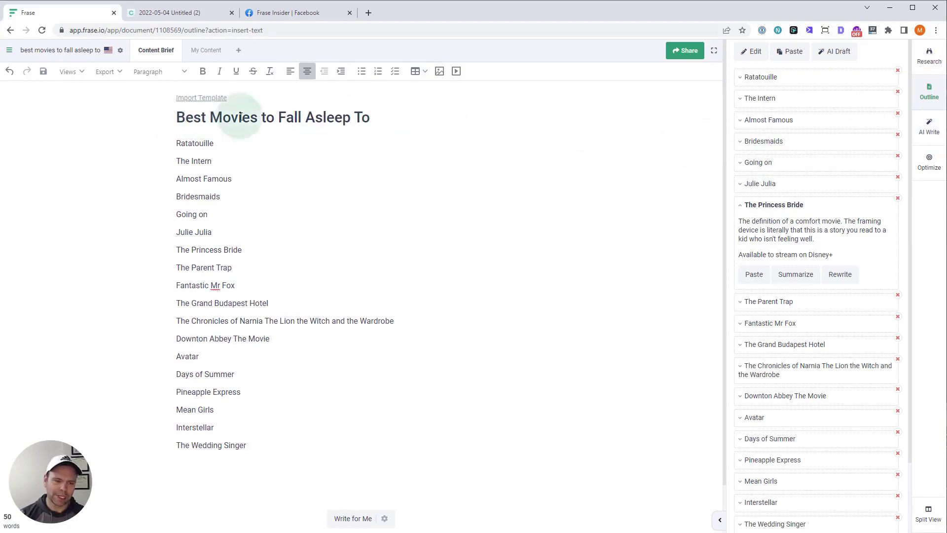
pyautogui.click(369, 119)
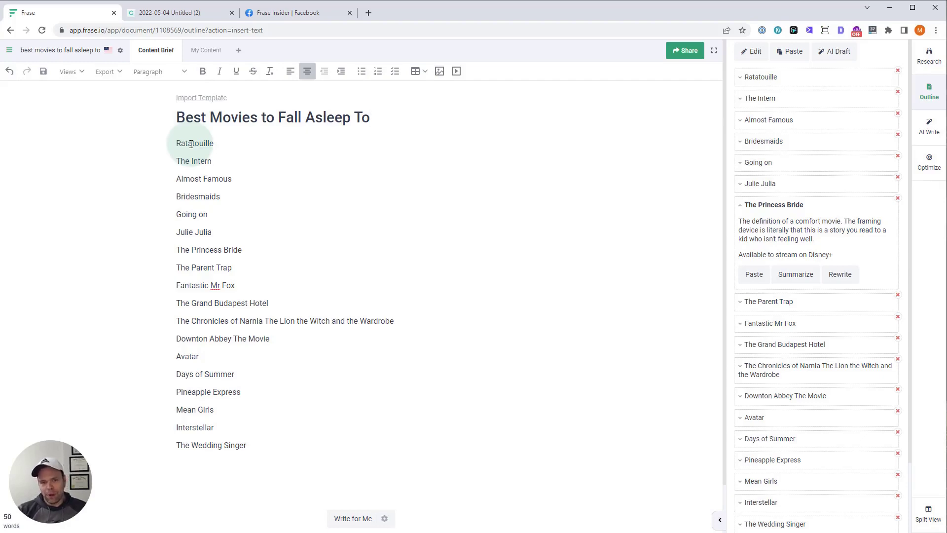
pyautogui.click(143, 122)
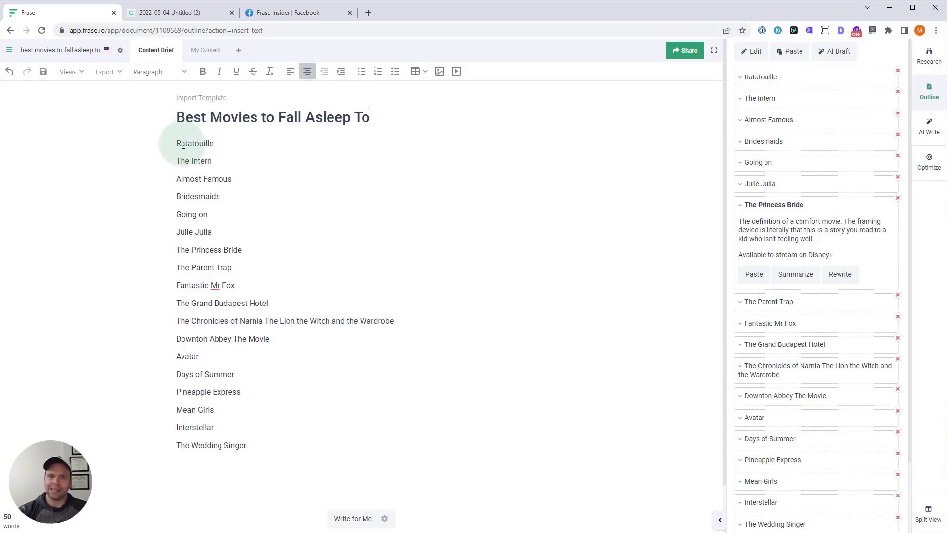
# Open topic optimization, switch it to competitors' SERP Scores, and open the Topic Heatmap
pyautogui.click(930, 164)
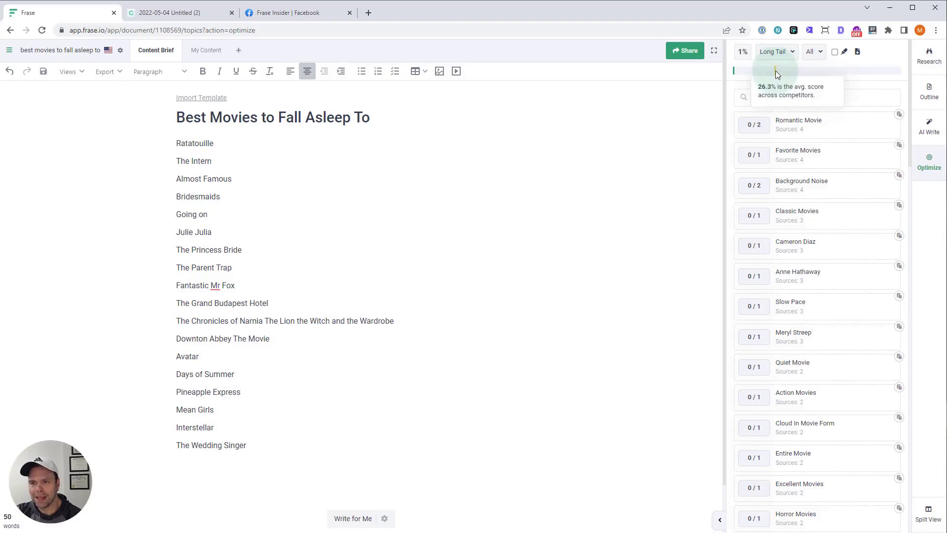
pyautogui.click(786, 58)
pyautogui.click(778, 130)
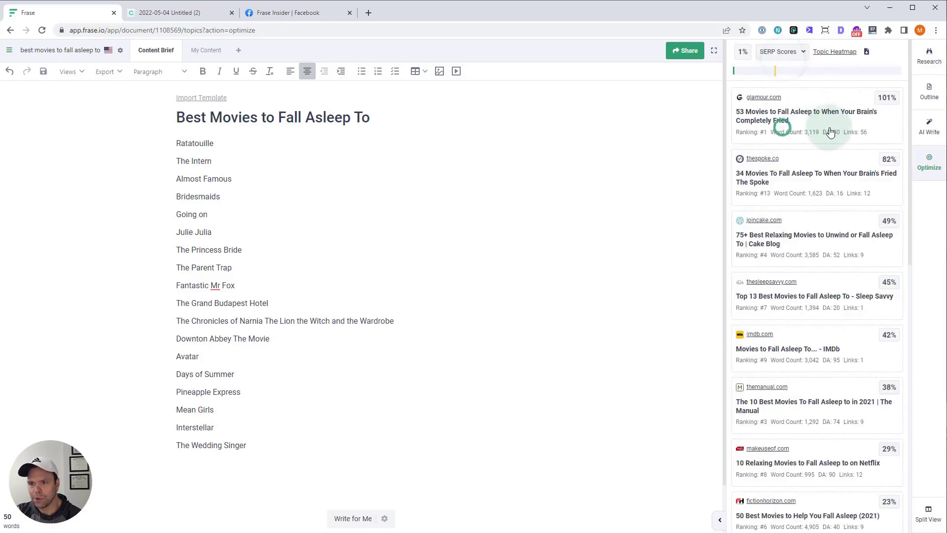
pyautogui.click(836, 52)
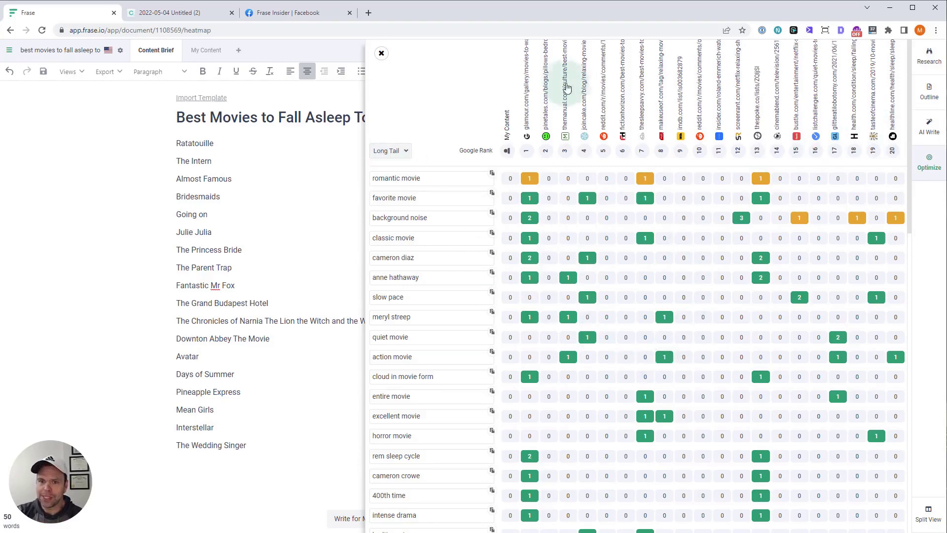
# Scroll through the heatmap's long-tail rows, then close the heatmap overlay
pyautogui.scroll(-8, 614, 308)
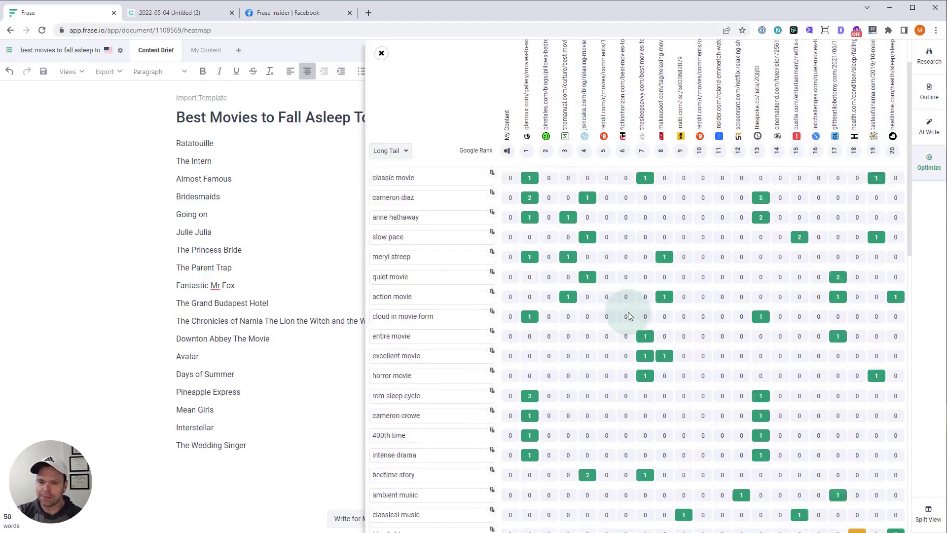
pyautogui.scroll(8, 625, 317)
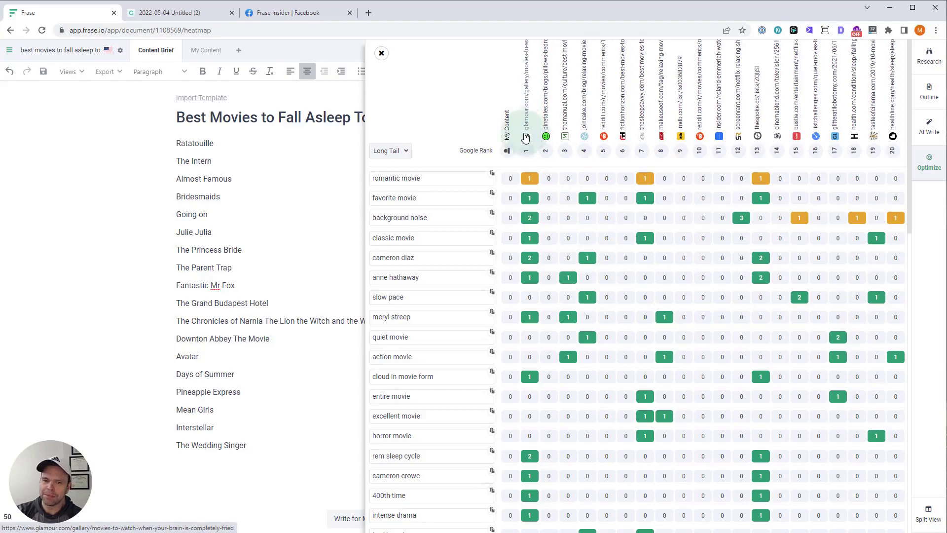
pyautogui.scroll(-8, 533, 247)
pyautogui.scroll(8, 535, 271)
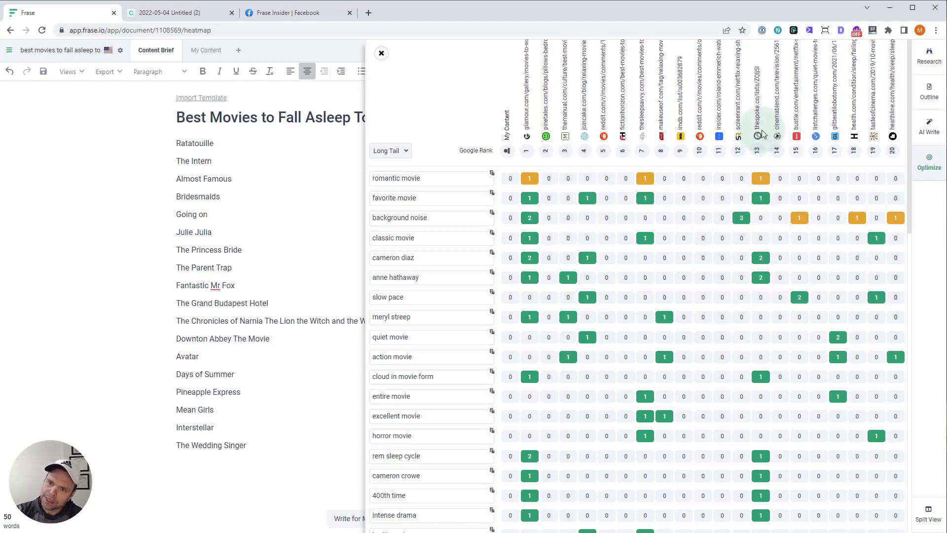
pyautogui.scroll(-4, 759, 232)
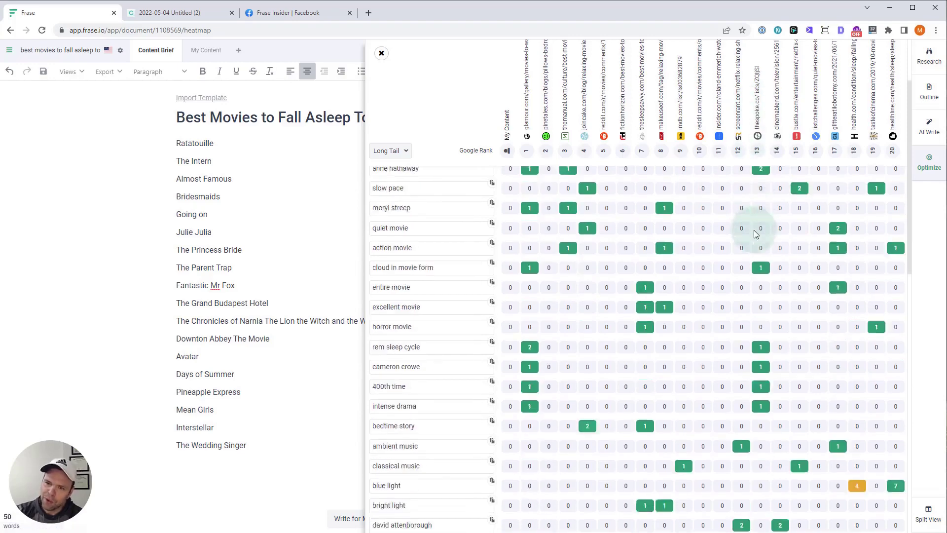
pyautogui.scroll(-2, 760, 242)
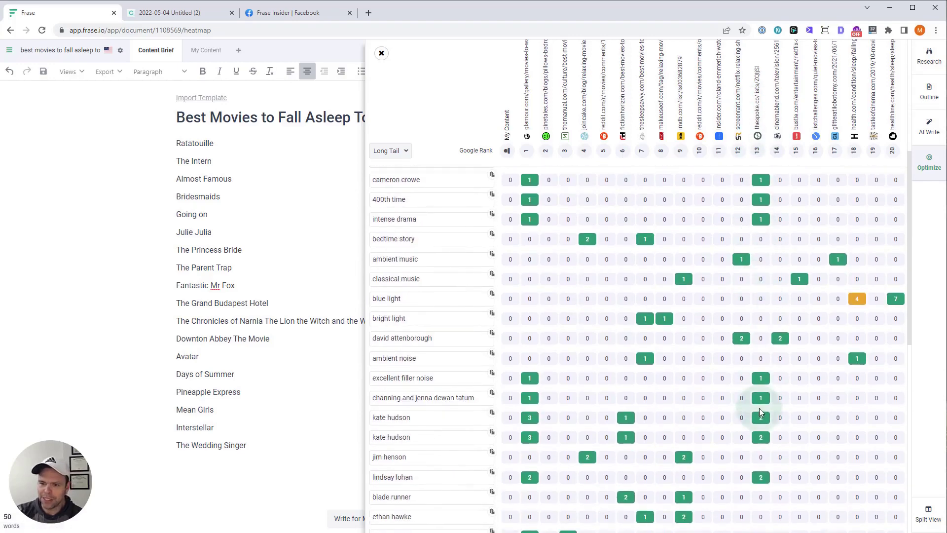
pyautogui.scroll(-2, 762, 416)
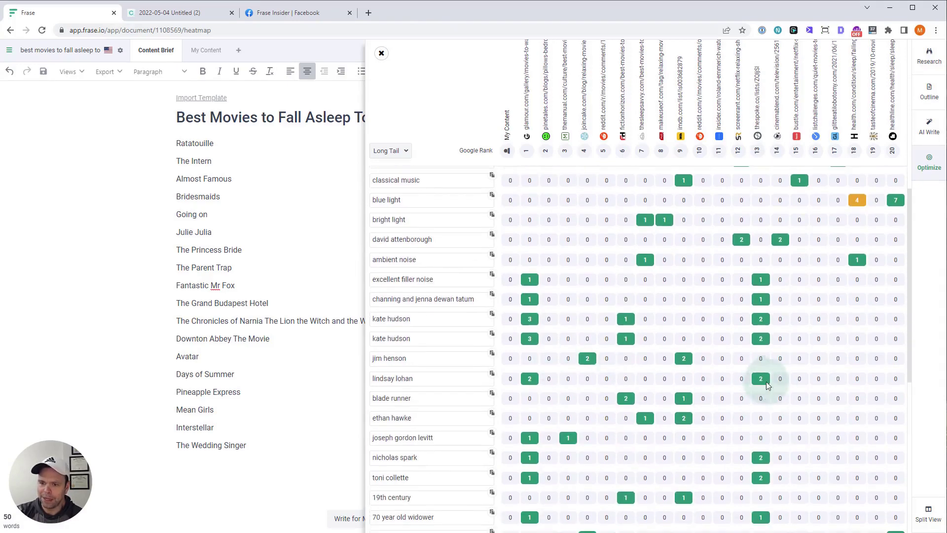
pyautogui.scroll(-2, 763, 385)
pyautogui.scroll(-6, 766, 395)
pyautogui.scroll(14, 766, 397)
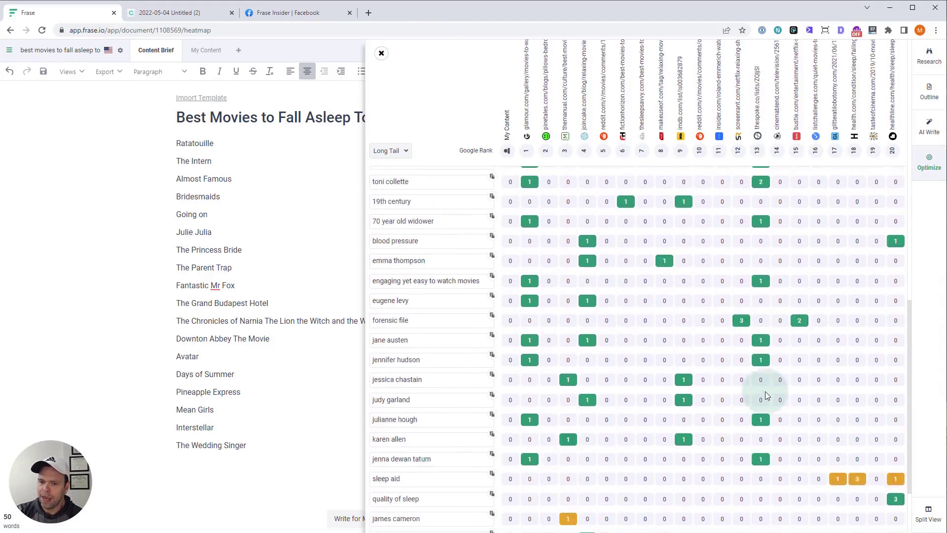
pyautogui.scroll(2, 765, 397)
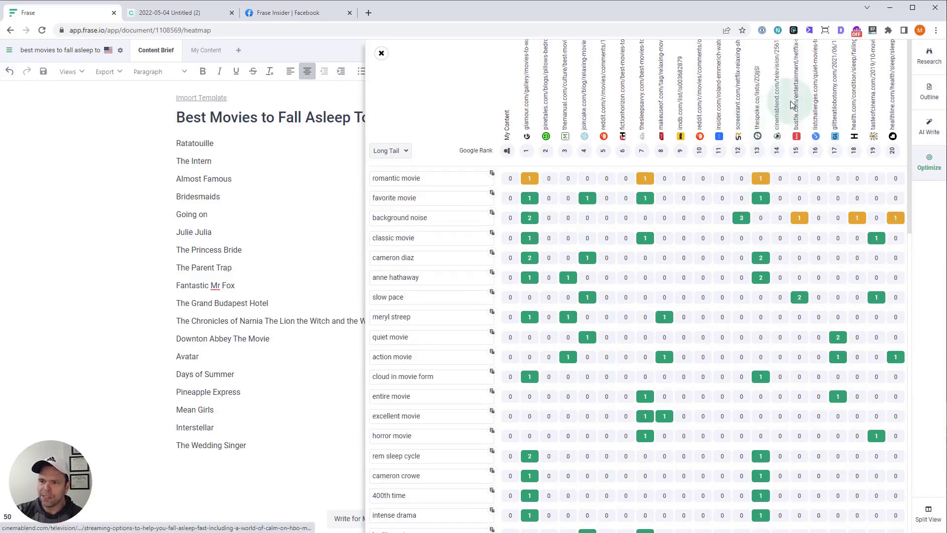
pyautogui.click(381, 52)
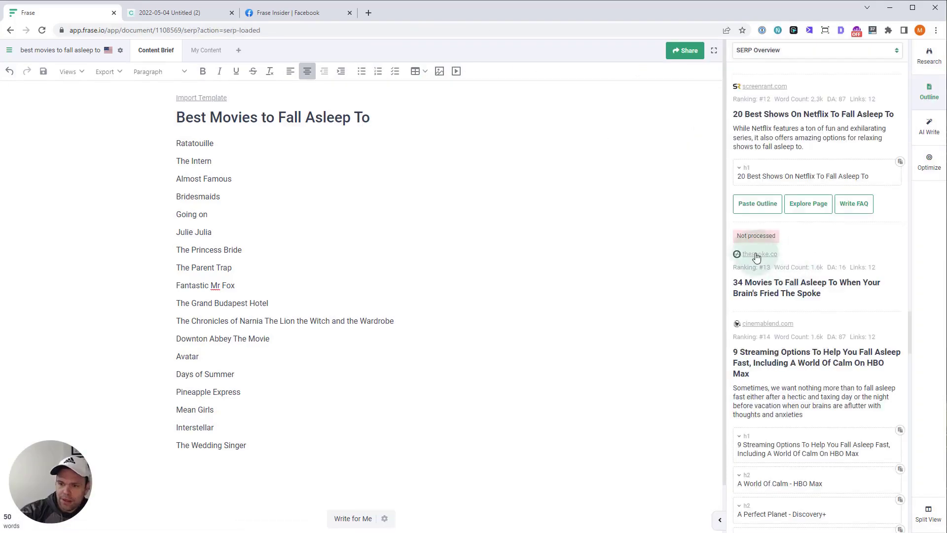
# Compare thespoke.co's 12 links and #13 rank with cinemablend's domain authority 87 and heading
pyautogui.click(828, 266)
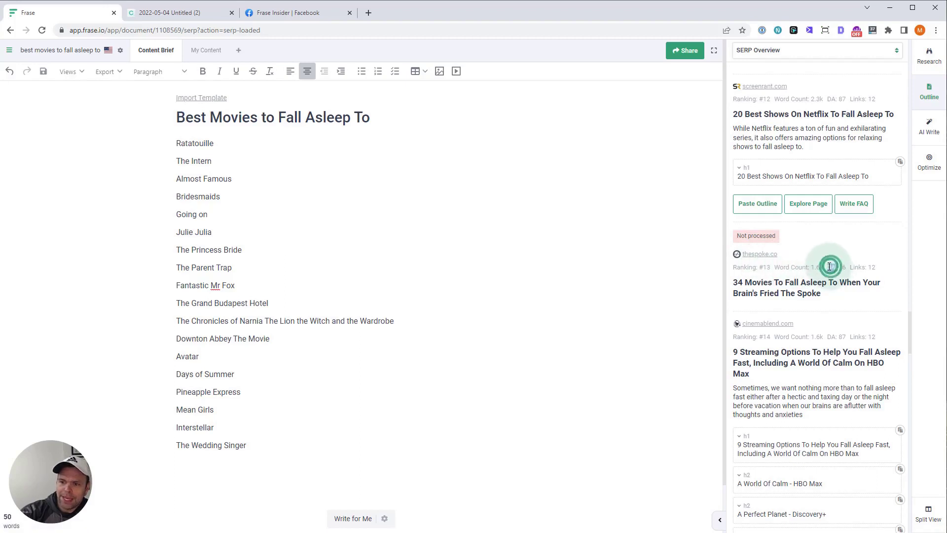
pyautogui.tripleClick(878, 268)
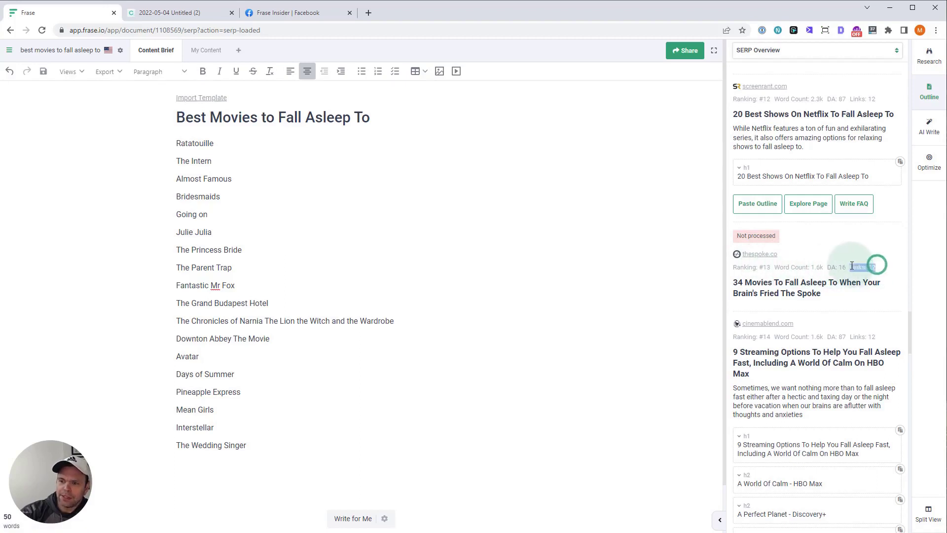
pyautogui.tripleClick(844, 337)
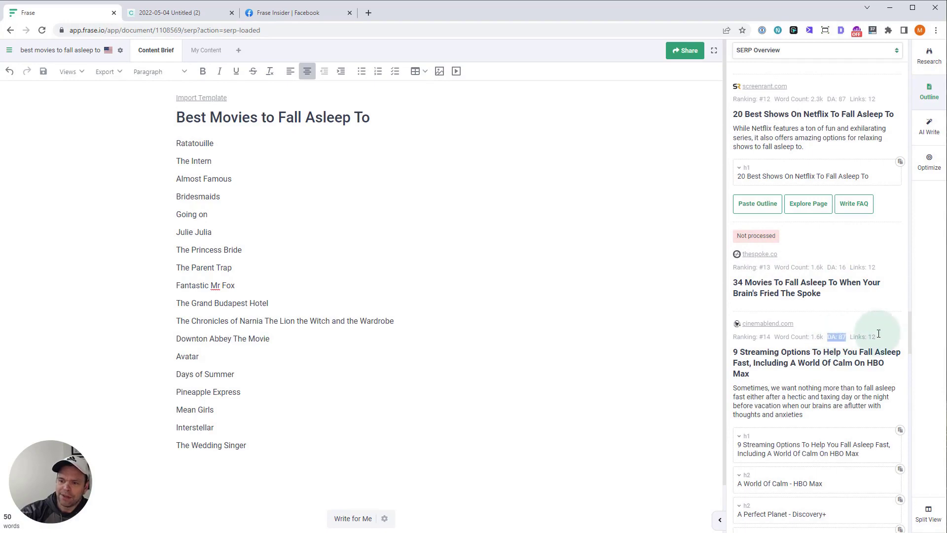
pyautogui.moveTo(773, 267); pyautogui.dragTo(752, 267)
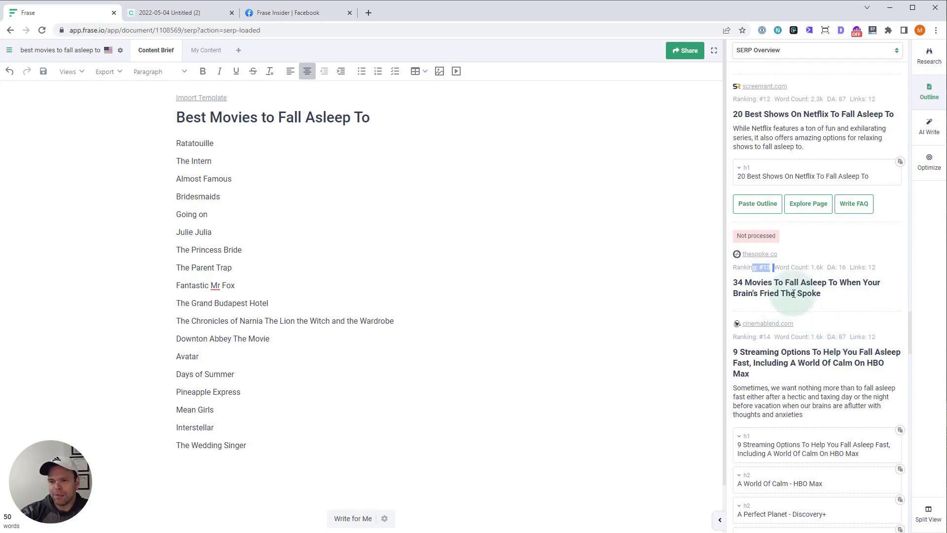
pyautogui.tripleClick(809, 356)
pyautogui.scroll(-8, 836, 376)
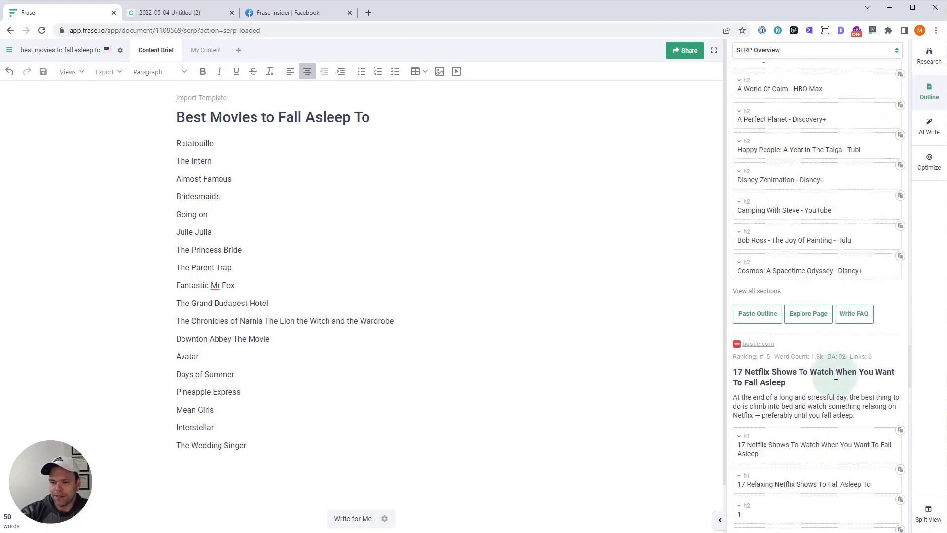
pyautogui.scroll(-20, 836, 376)
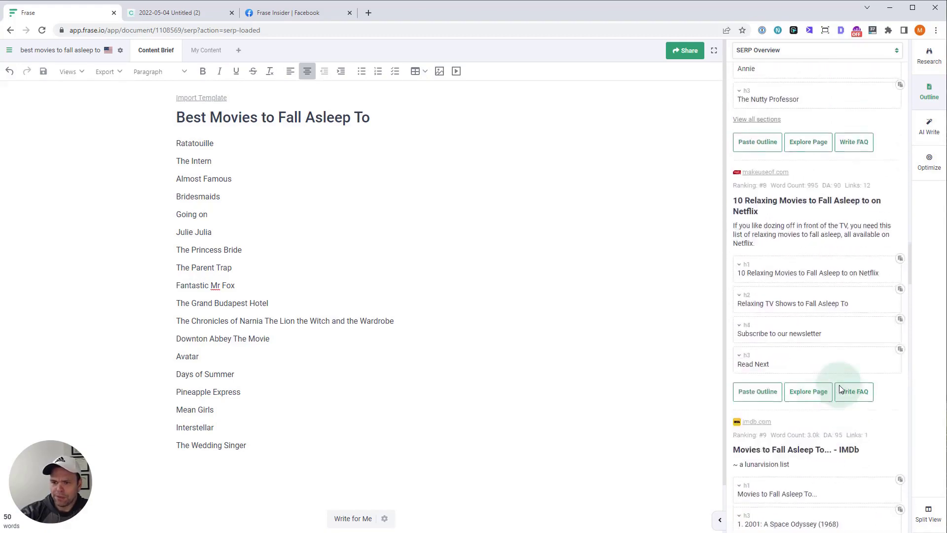
pyautogui.scroll(20, 848, 141)
# Reopen the Topic Heatmap, scroll its rows, and close it to return to SERP scores
pyautogui.click(804, 51)
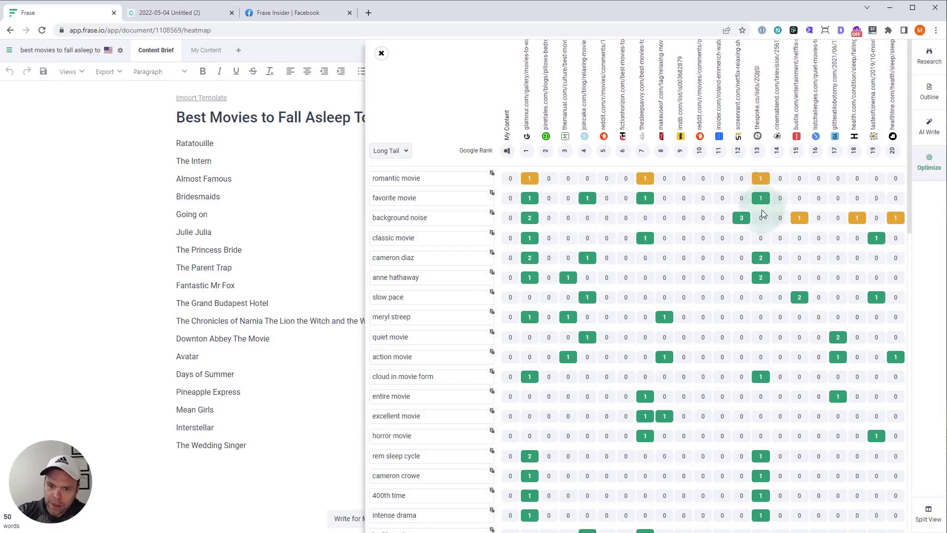
pyautogui.scroll(-4, 762, 214)
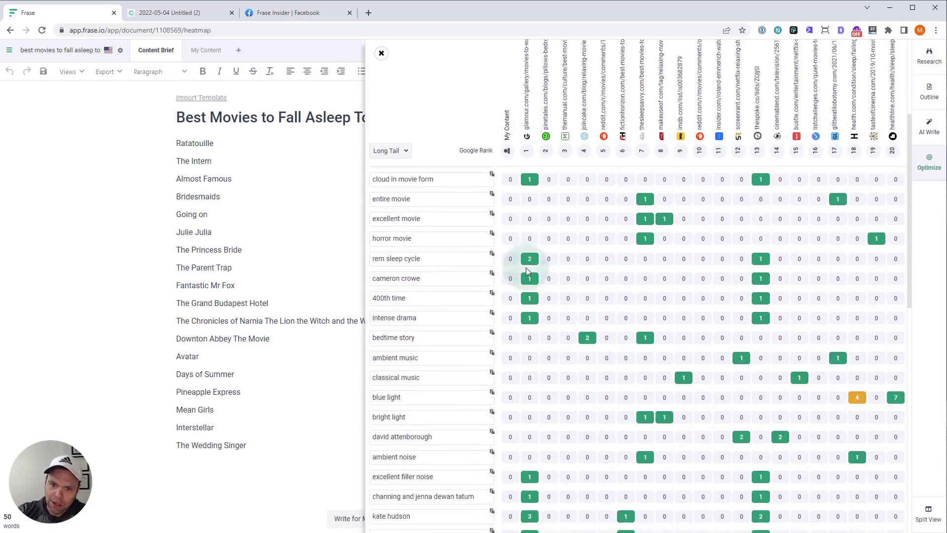
pyautogui.scroll(-2, 527, 271)
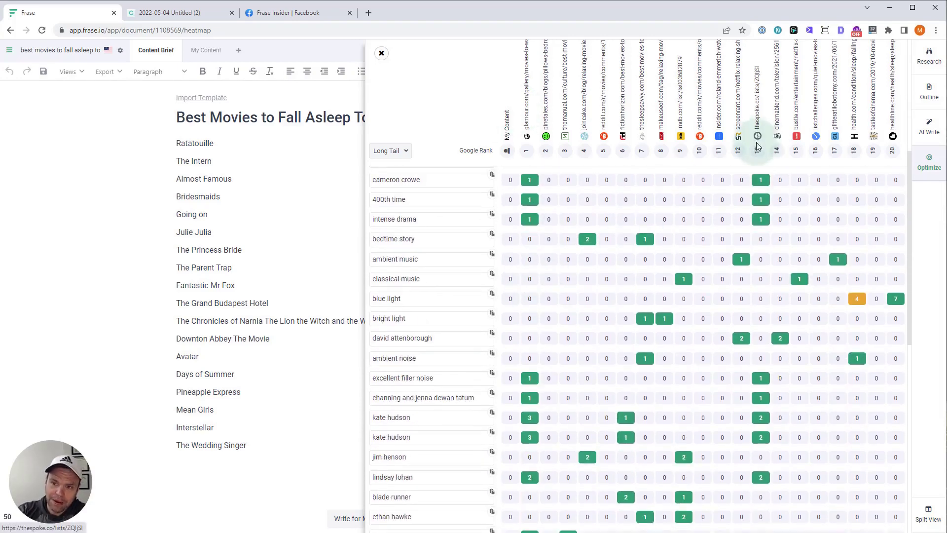
pyautogui.scroll(-2, 567, 347)
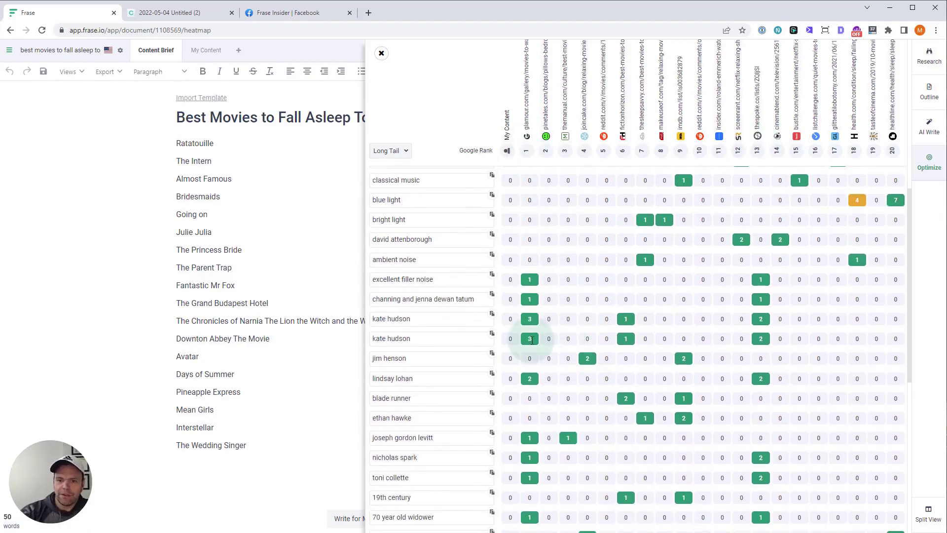
pyautogui.scroll(-4, 532, 339)
pyautogui.click(382, 52)
# Switch the topic panel to the Long Tail list and scroll through its topics
pyautogui.click(777, 52)
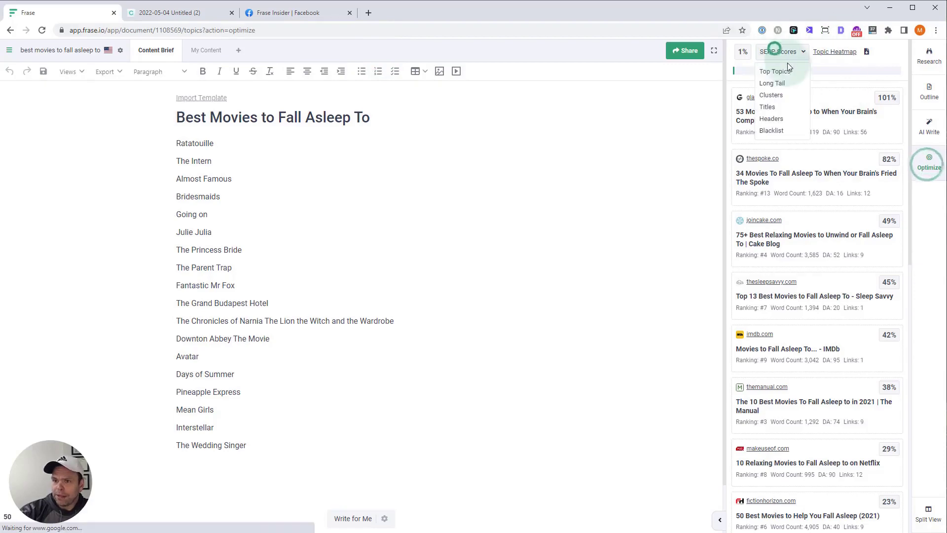
pyautogui.click(775, 83)
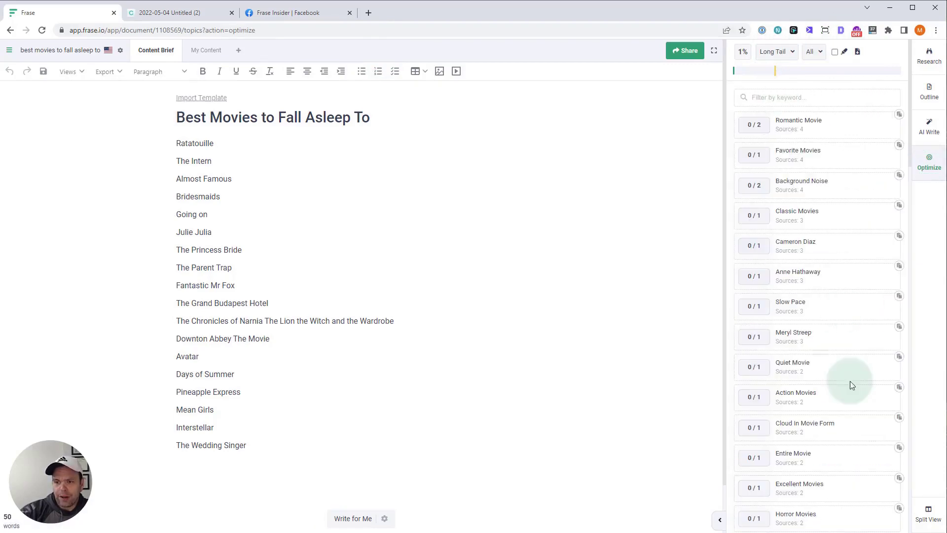
pyautogui.scroll(-8, 821, 381)
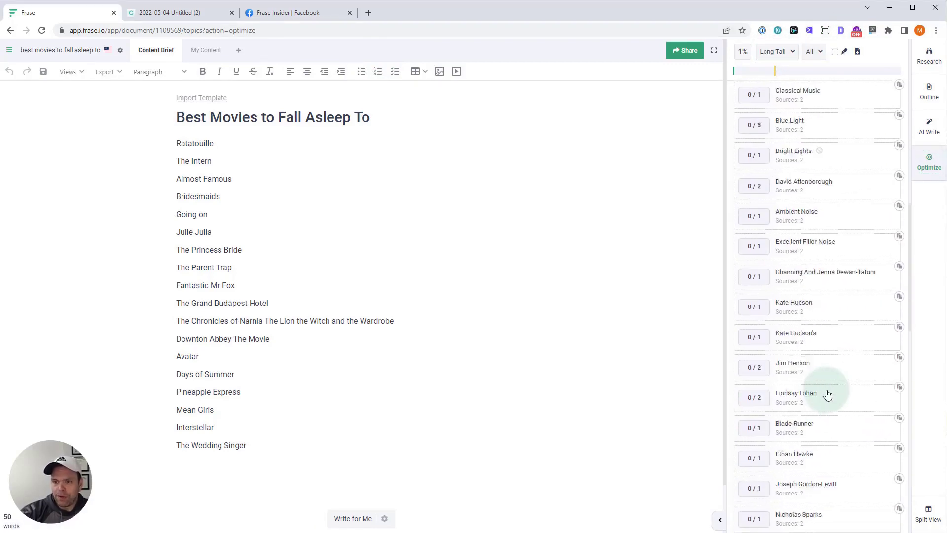
pyautogui.scroll(-3, 827, 395)
pyautogui.scroll(20, 829, 397)
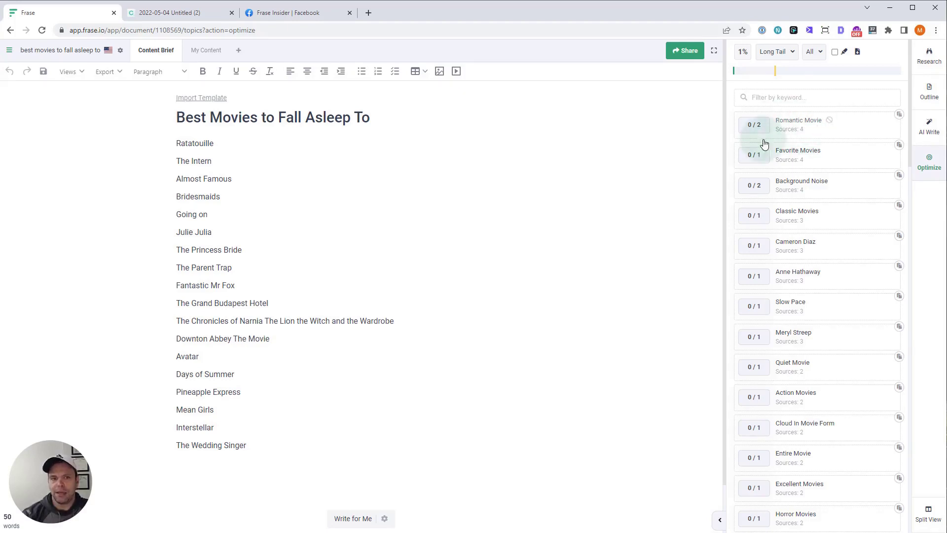
# Highlight the brief's title and look up how competitors mention James Cameron
pyautogui.moveTo(176, 117); pyautogui.dragTo(376, 128)
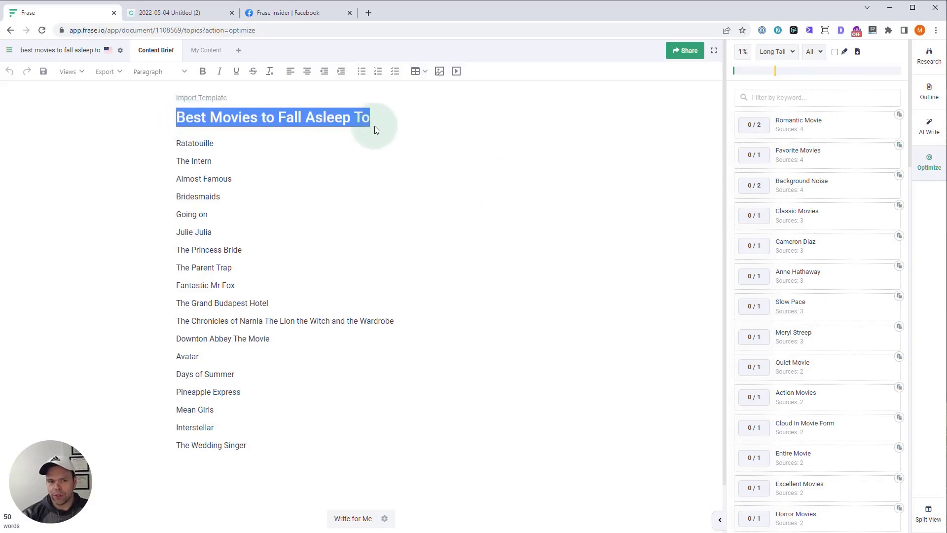
pyautogui.scroll(-15, 820, 364)
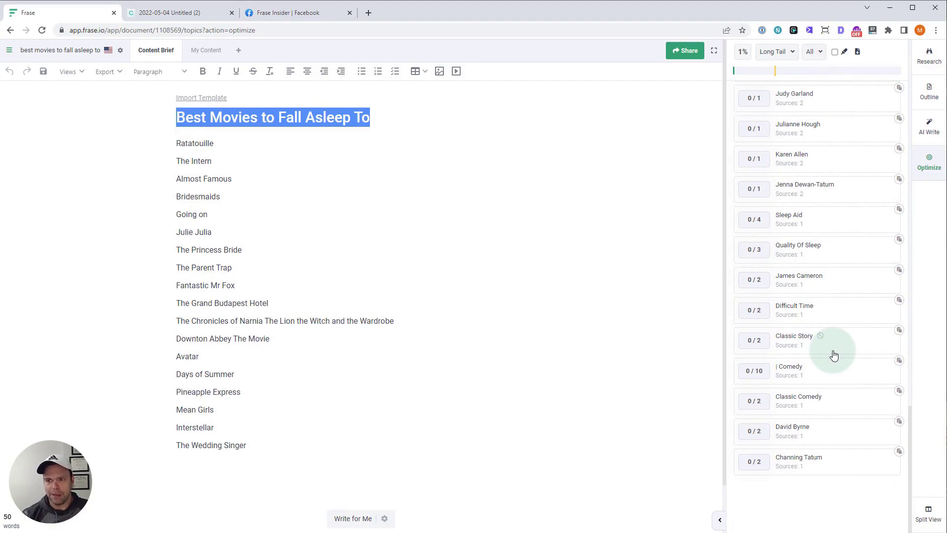
pyautogui.scroll(15, 834, 355)
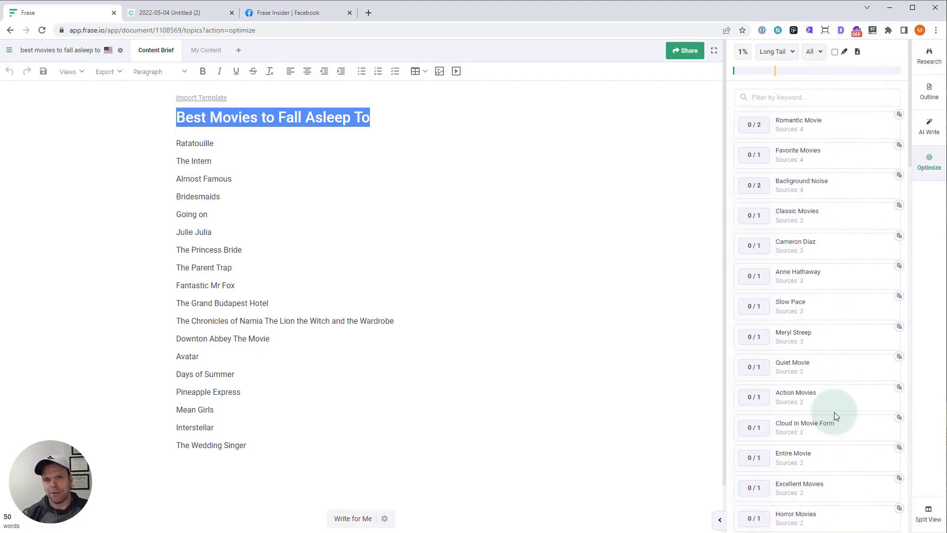
pyautogui.scroll(-15, 833, 414)
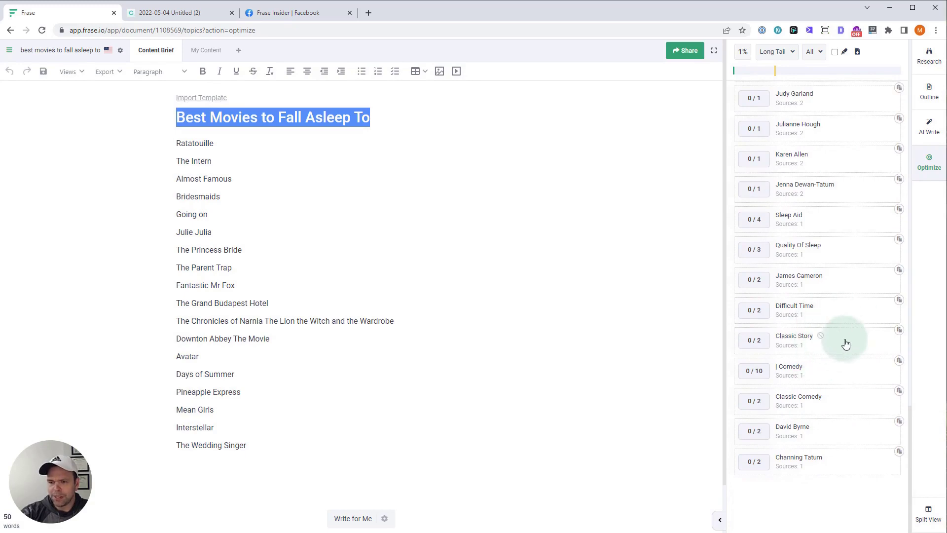
pyautogui.click(853, 282)
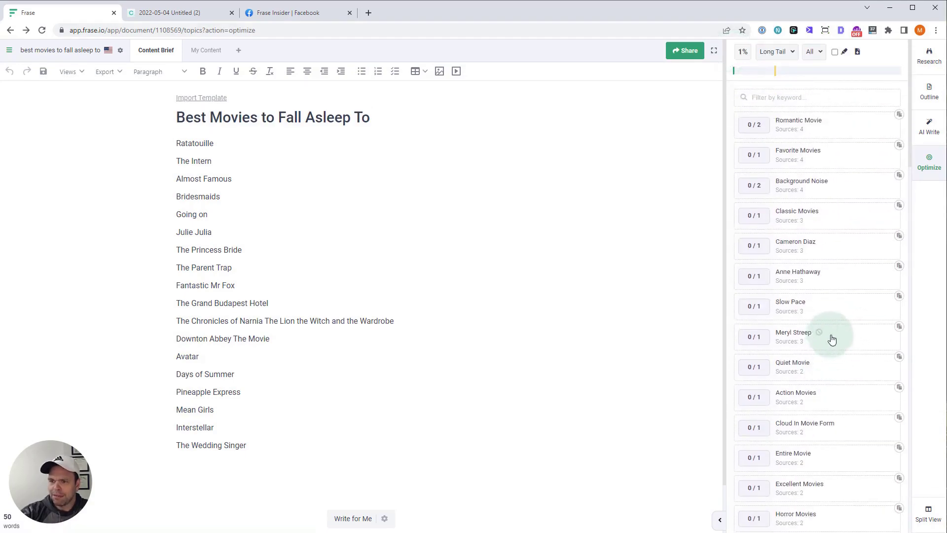
pyautogui.scroll(15, 834, 347)
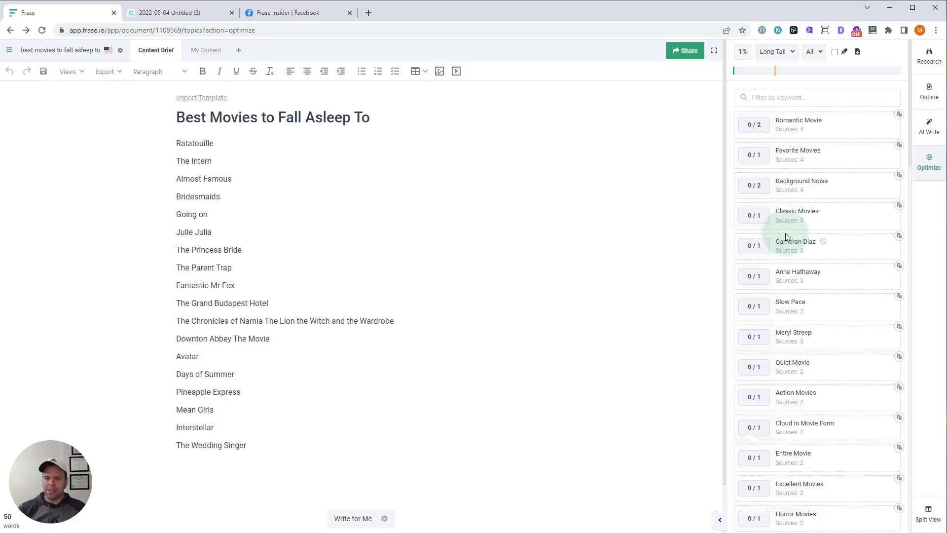
pyautogui.scroll(-3, 841, 412)
pyautogui.scroll(3, 842, 414)
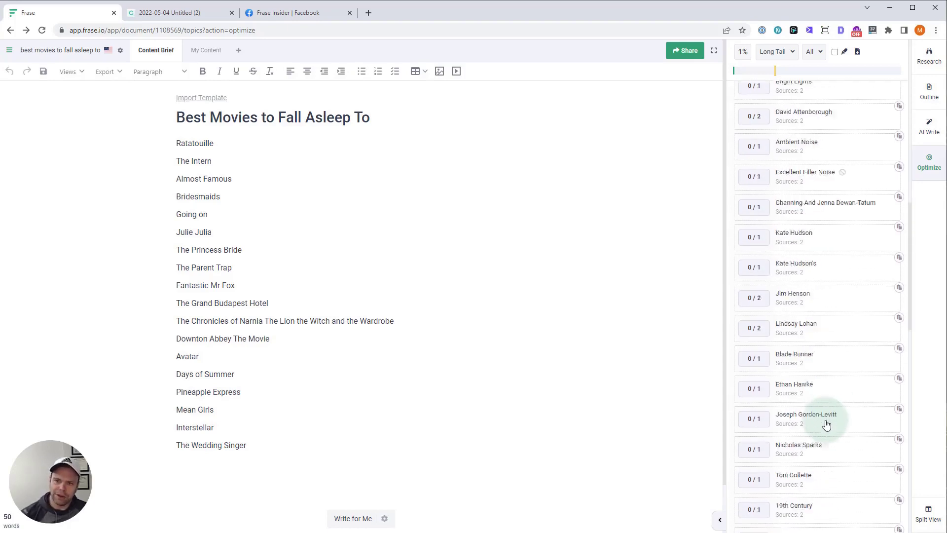